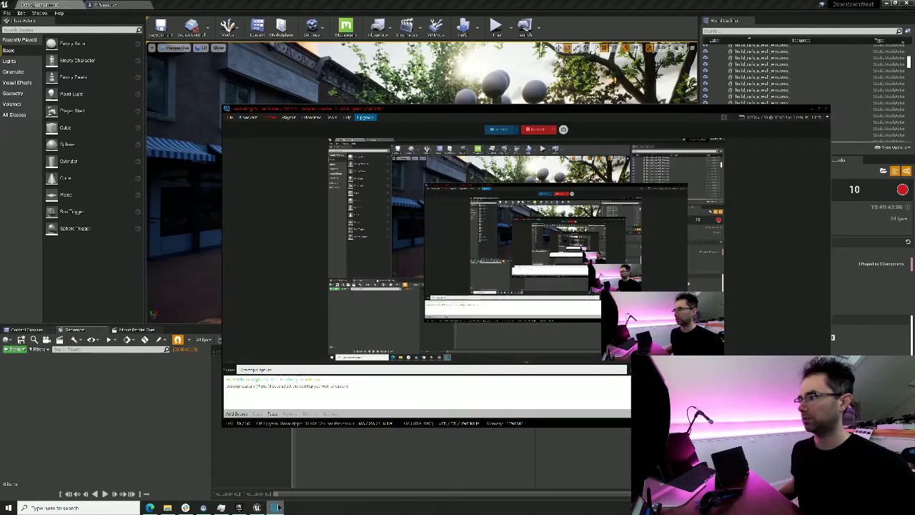
Step: Dock the Take Recorder beside the Sequencer and Movie Render Queue, and look through the grouped tools
left_click(277, 507)
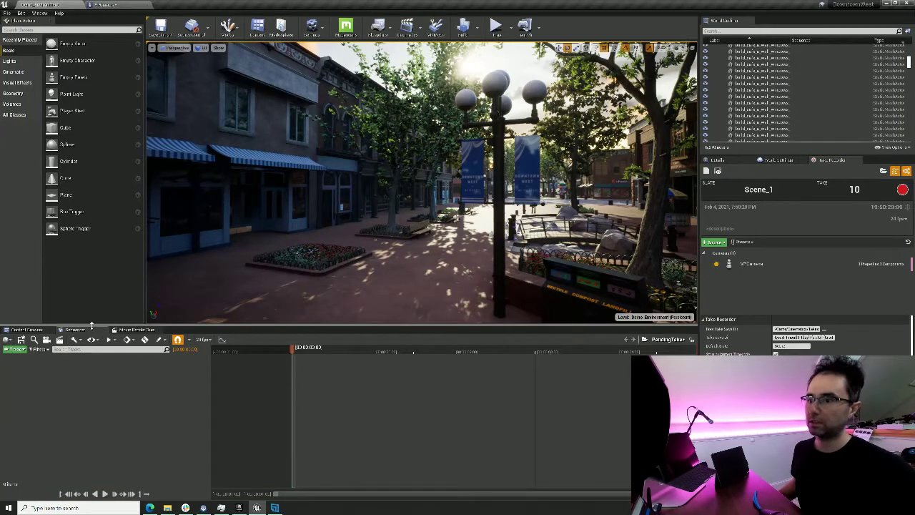
left_click(133, 330)
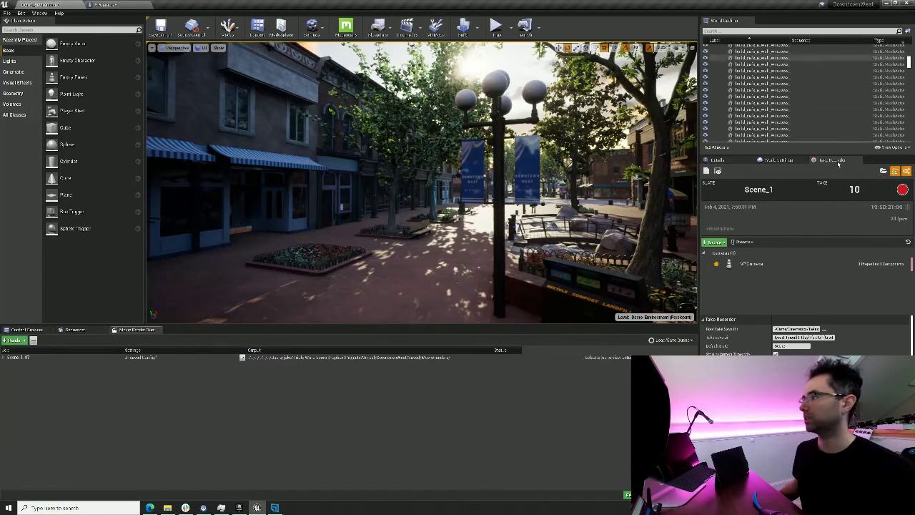
left_click_drag(828, 160, 49, 330)
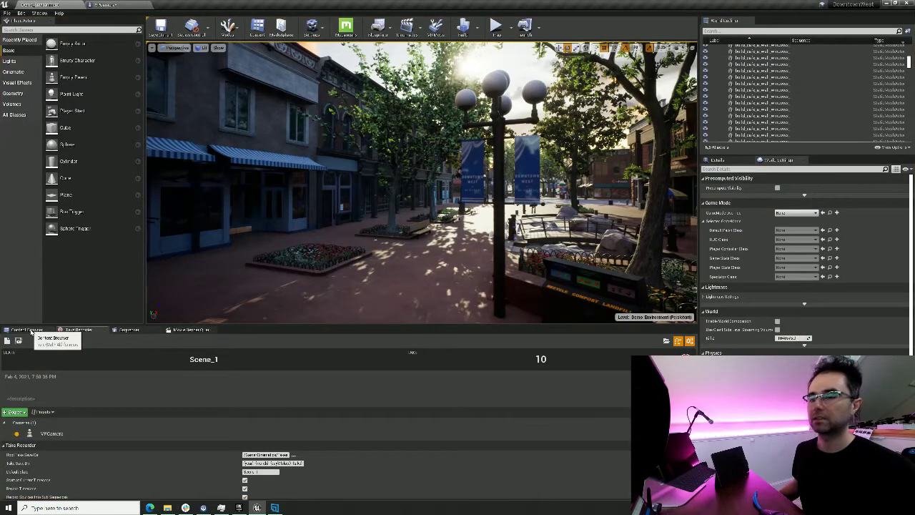
left_click(128, 330)
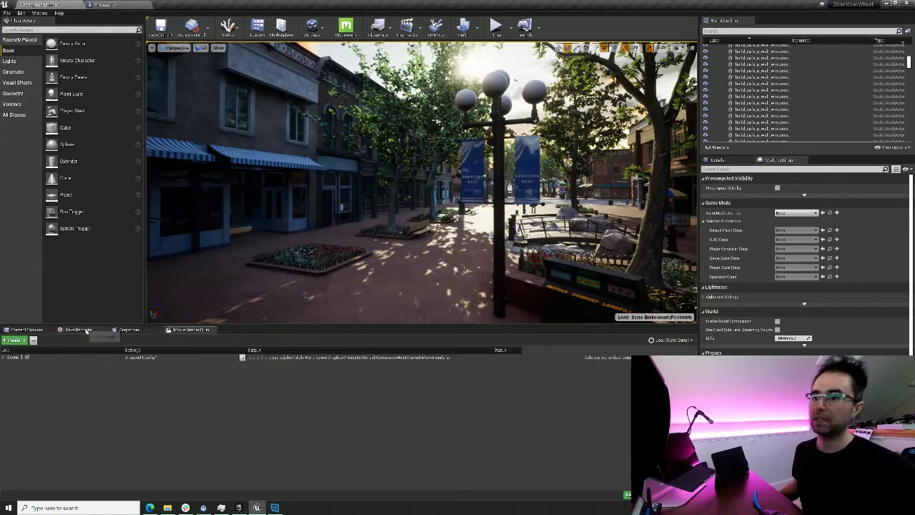
left_click(82, 330)
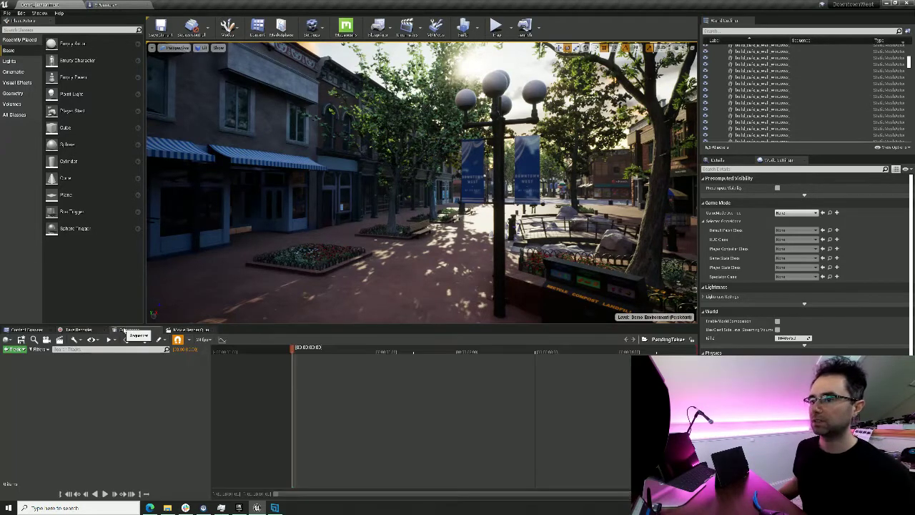
left_click(127, 330)
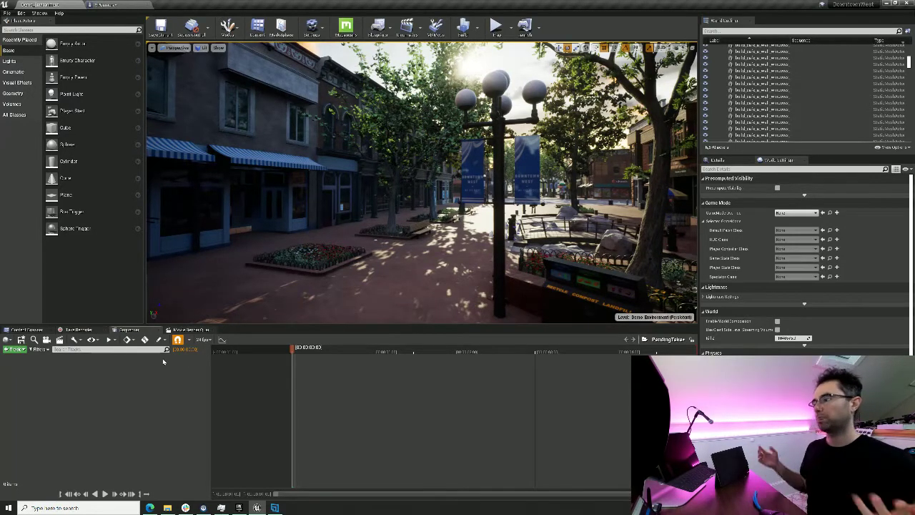
Step: Remove the existing Scene_1_07 job from the Movie Render Queue and dock the Take Recorder beside the World Settings
left_click(185, 330)
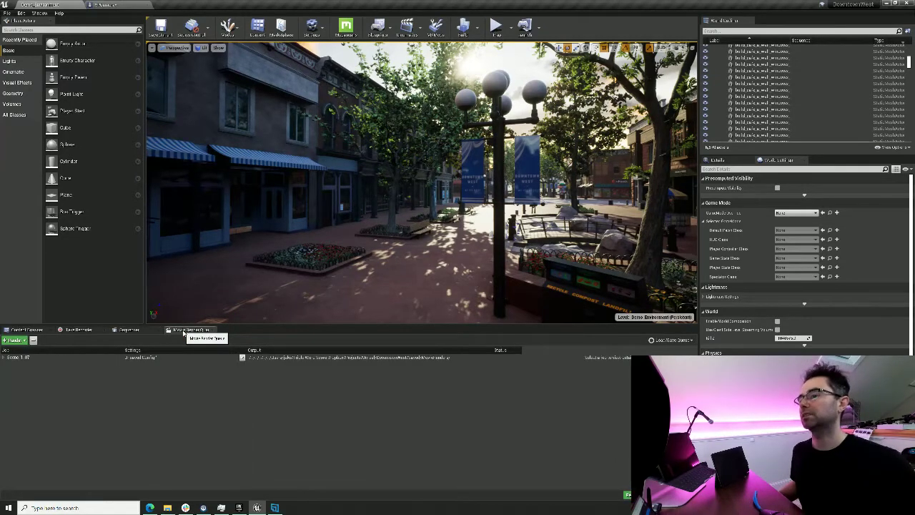
left_click(168, 356)
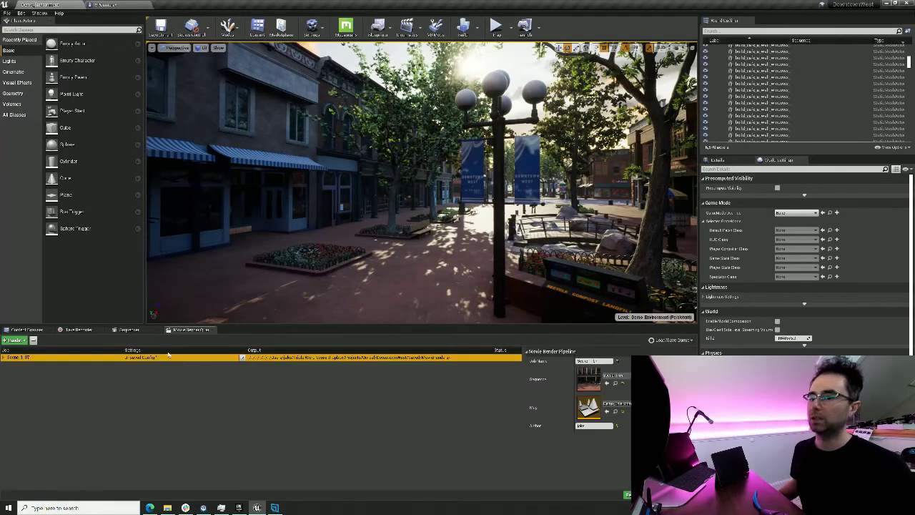
left_click(33, 340)
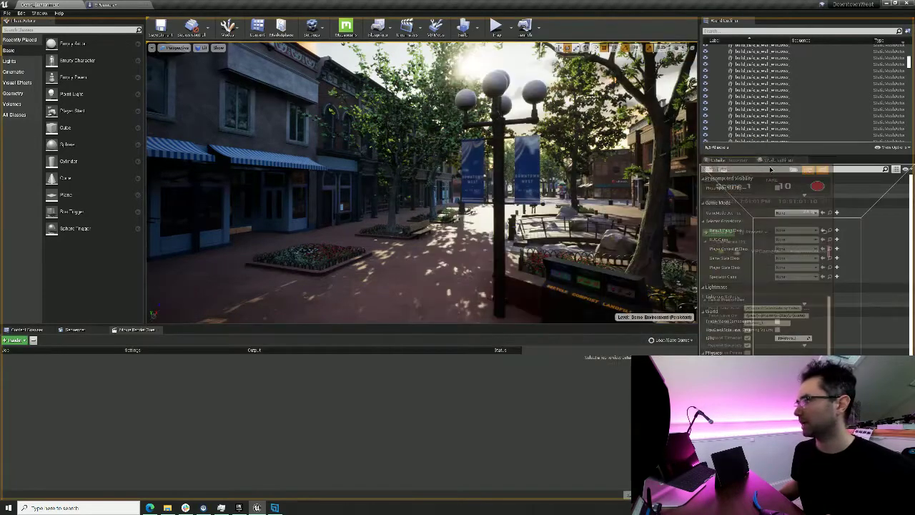
left_click(822, 160)
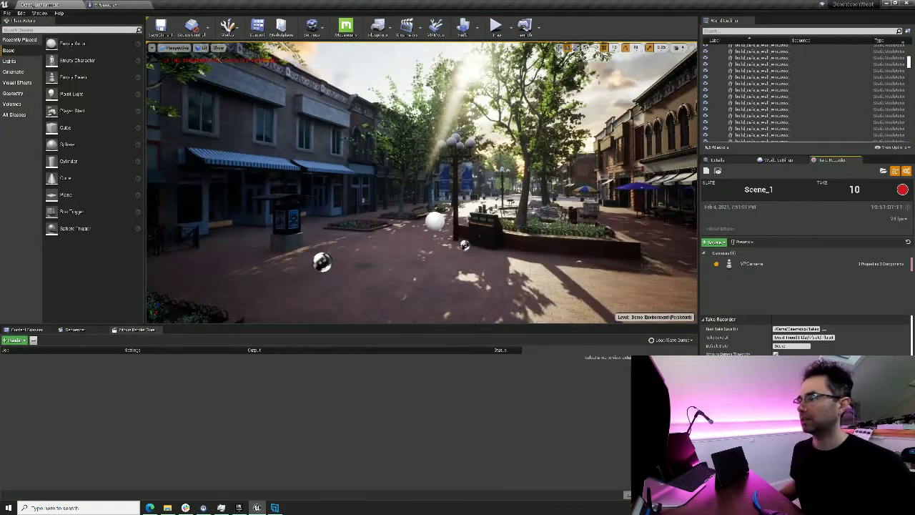
Step: Filter the World Outliner for "vp", select the VPCamera actor and find it in the street scene
left_click(772, 31)
type("vc")
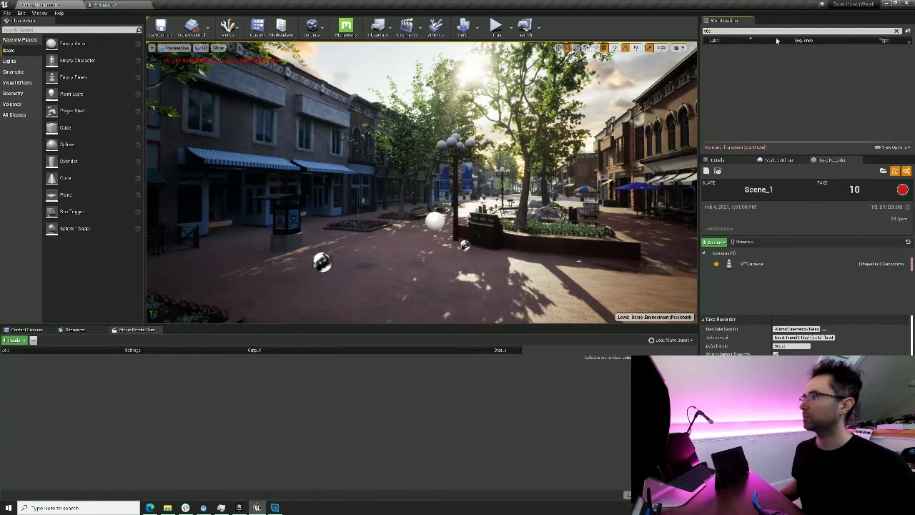
key("BackSpace")
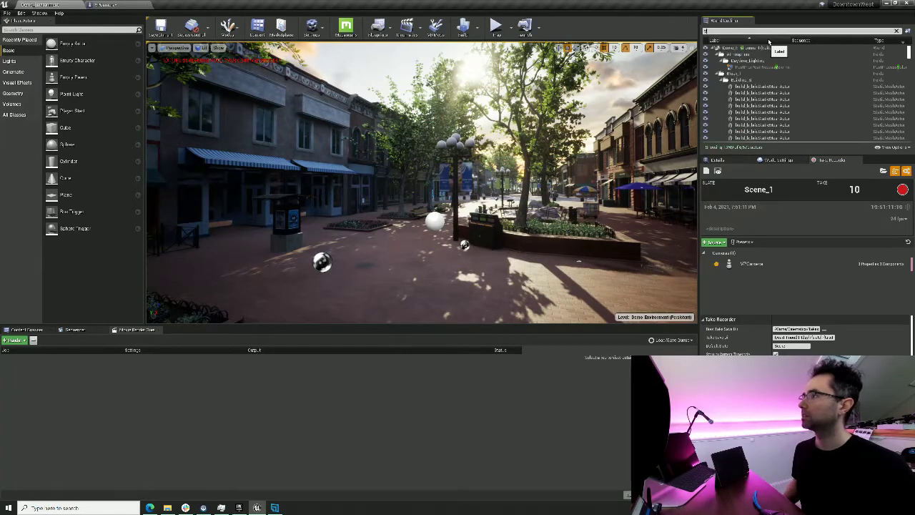
type("p")
left_click(750, 54)
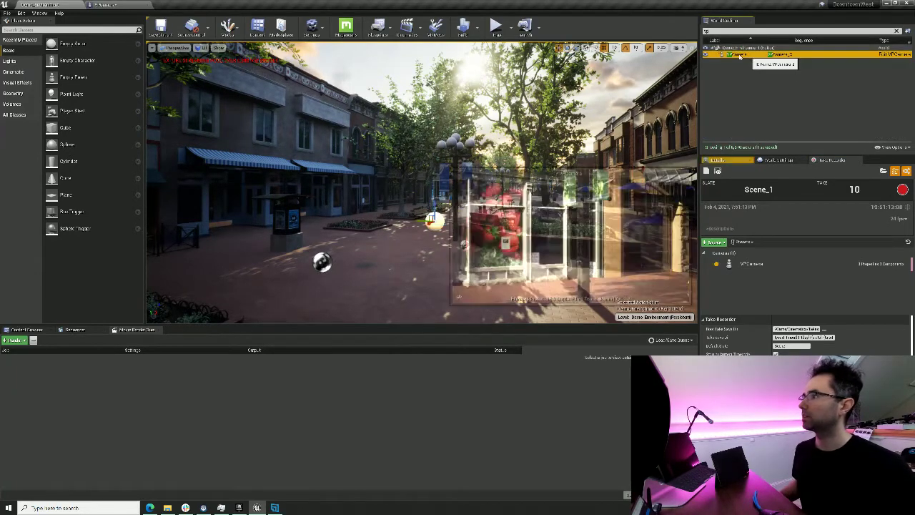
right_click_drag(443, 235, 443, 234)
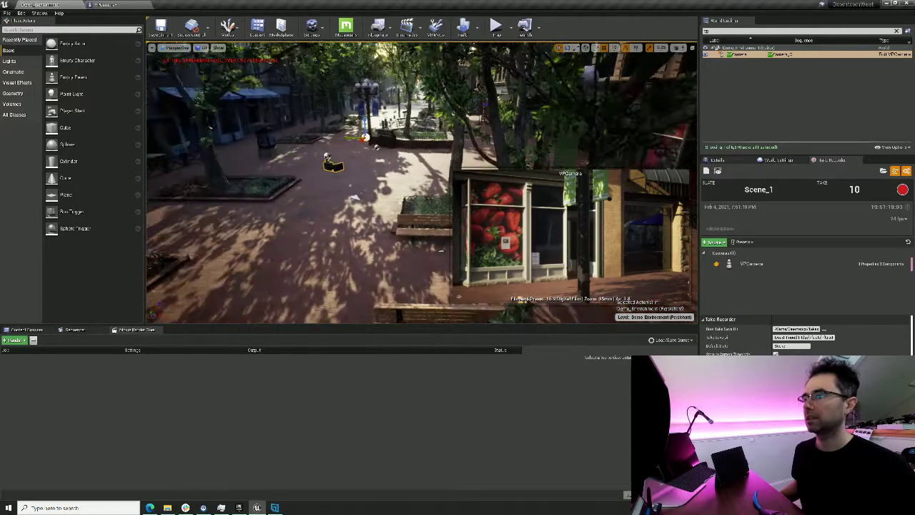
right_click_drag(370, 215, 370, 214)
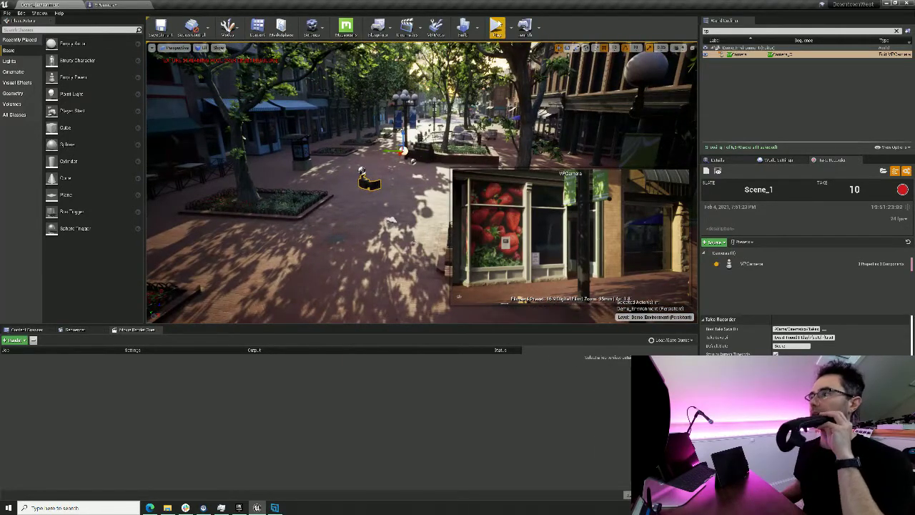
Step: Play the level to check the virtual camera's live view, and stop the session
left_click(497, 27)
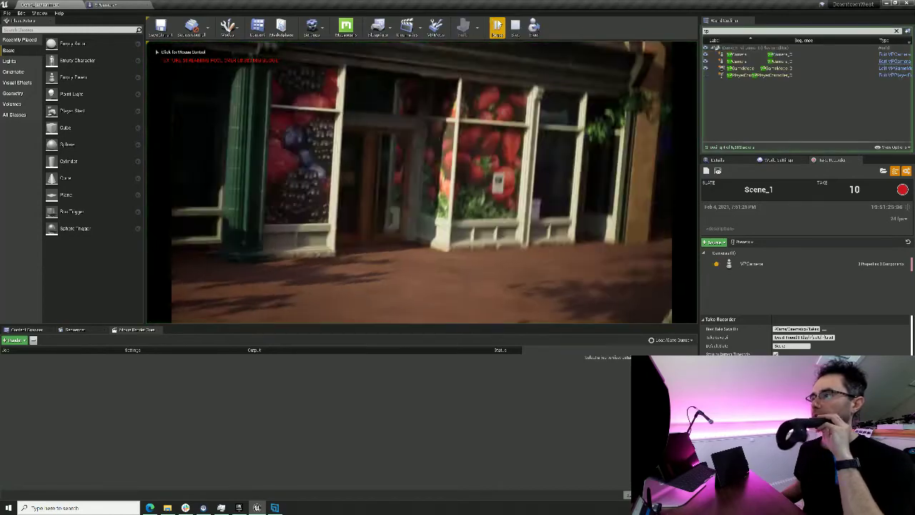
left_click(516, 29)
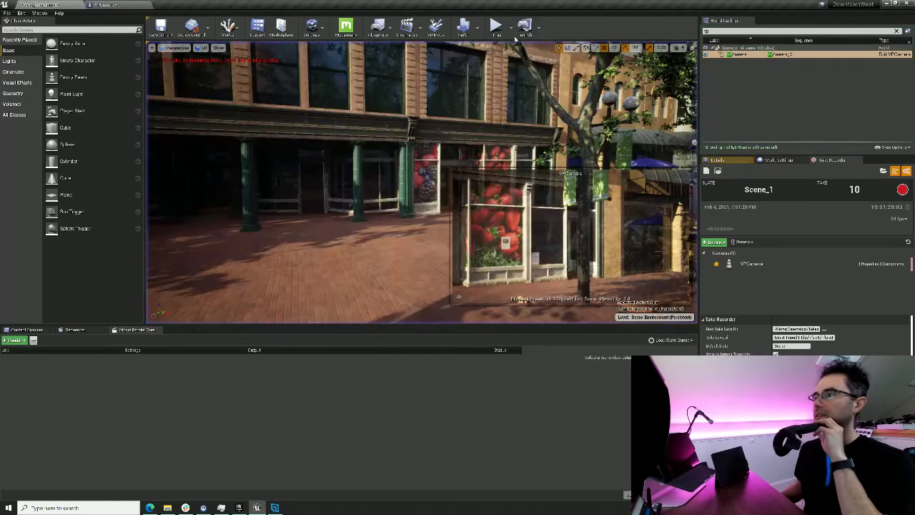
right_click_drag(386, 263, 396, 270)
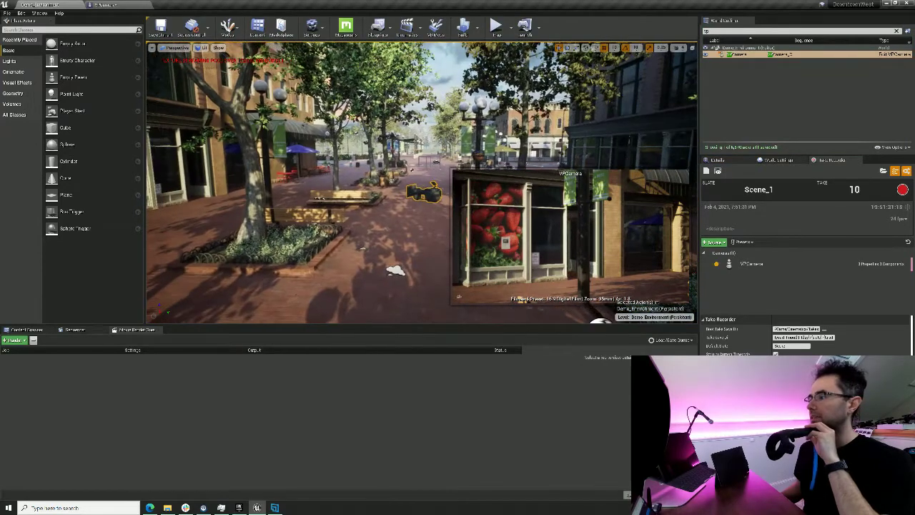
left_click(715, 243)
mouse_move(719, 252)
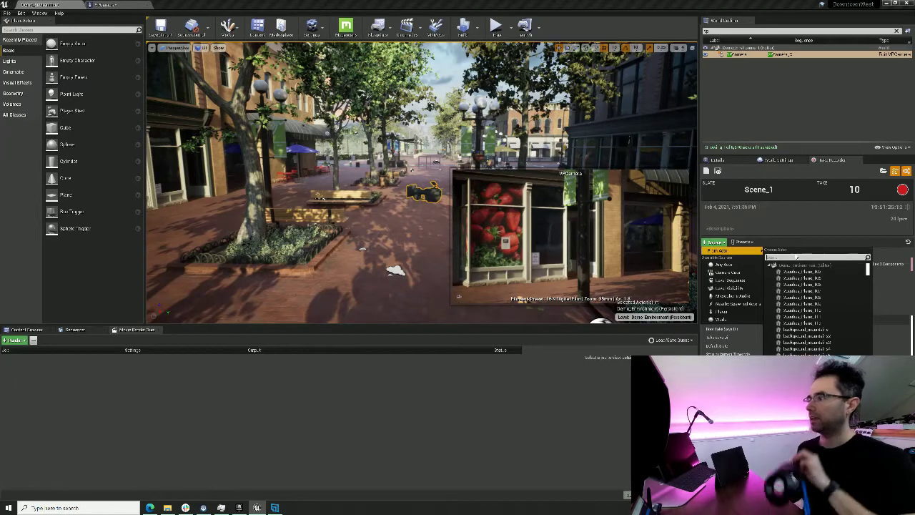
type("ca")
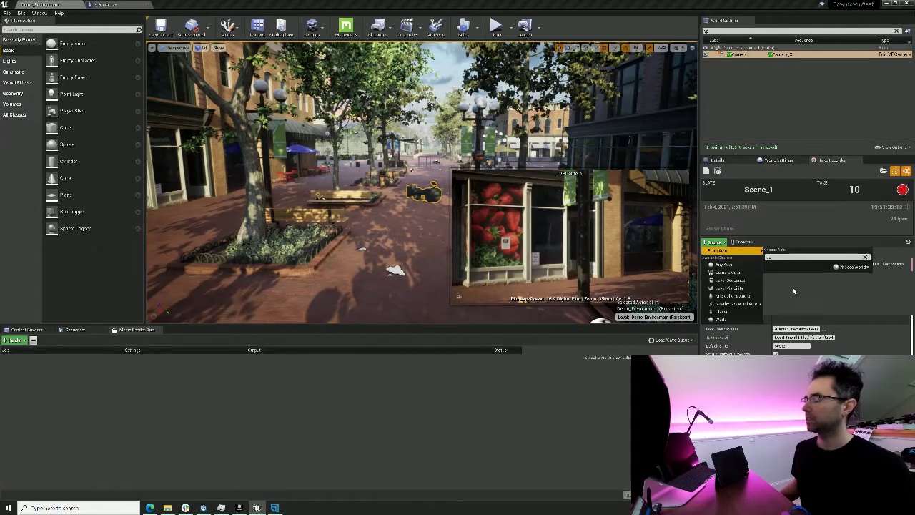
left_click(794, 290)
Step: Select the VPCamera source in the Take Recorder, enlarge its settings area and examine its recorded properties and components
left_click(746, 265)
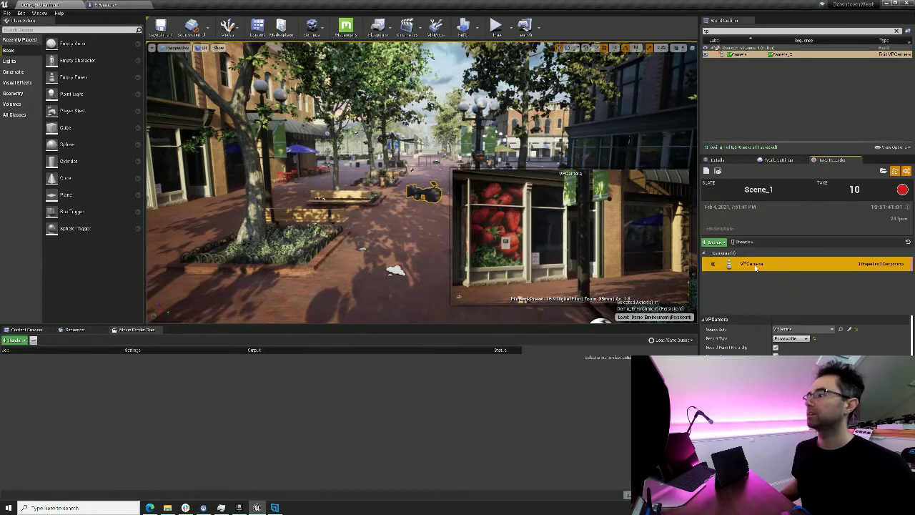
left_click_drag(761, 313, 761, 283)
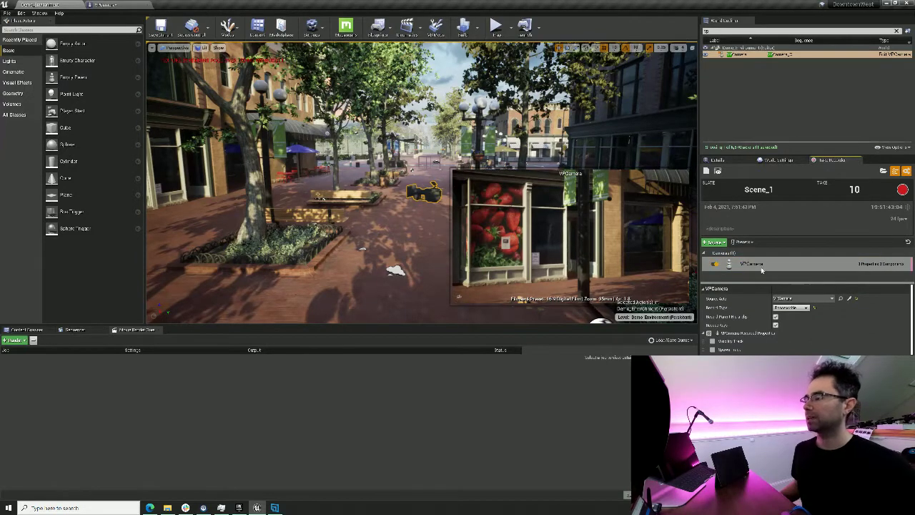
left_click(763, 263)
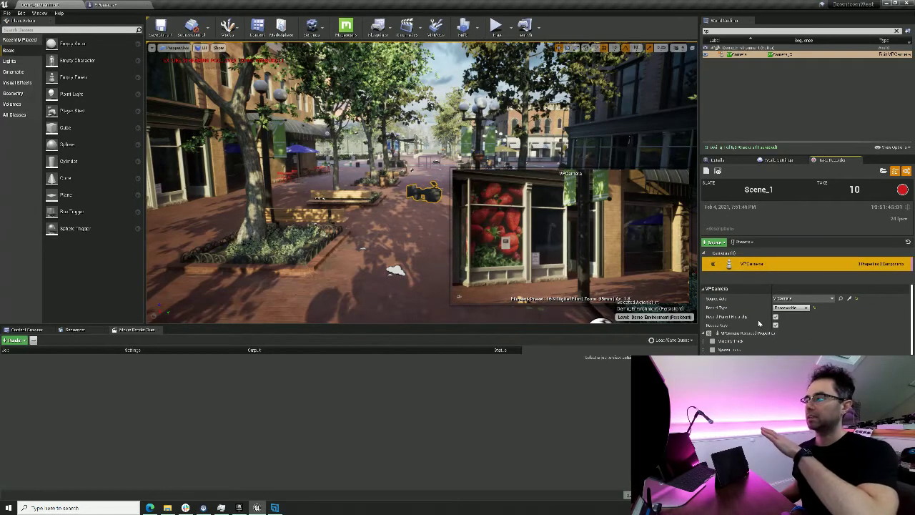
scroll(761, 317, "down", 2)
scroll(744, 318, "down", 1)
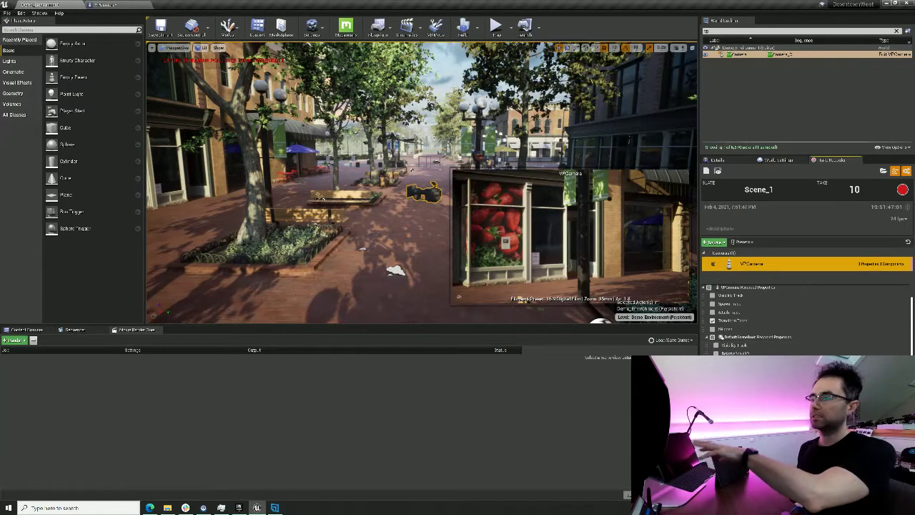
scroll(744, 318, "up", 1)
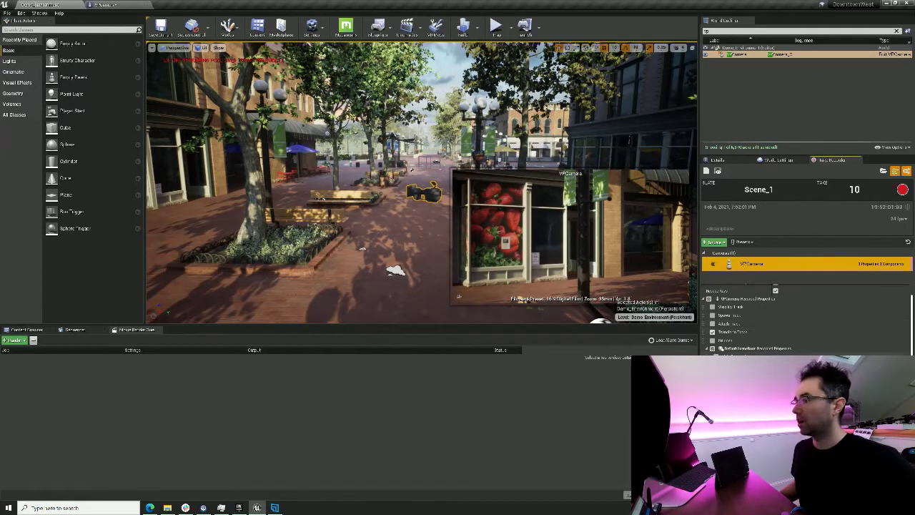
scroll(787, 322, "down", 2)
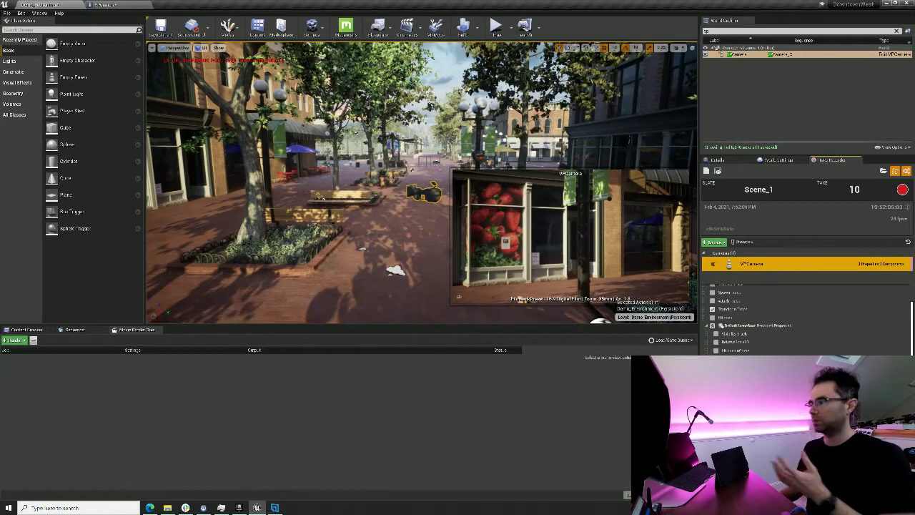
scroll(787, 322, "down", 2)
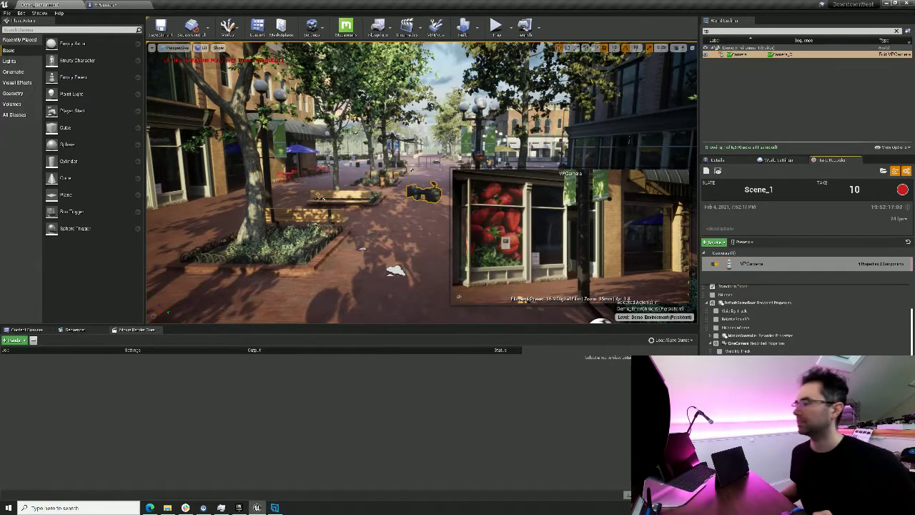
Step: Play the level and record take 10 of Scene_1 from the virtual camera
left_click(497, 29)
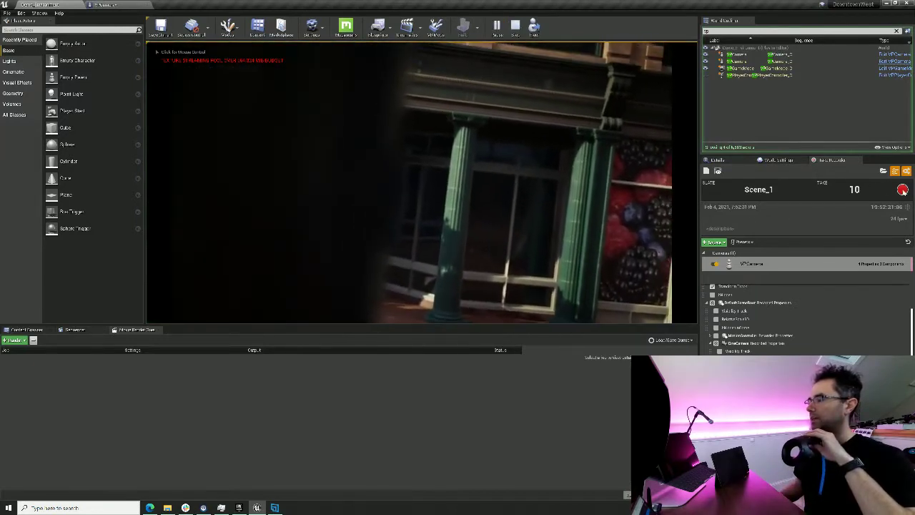
left_click(903, 190)
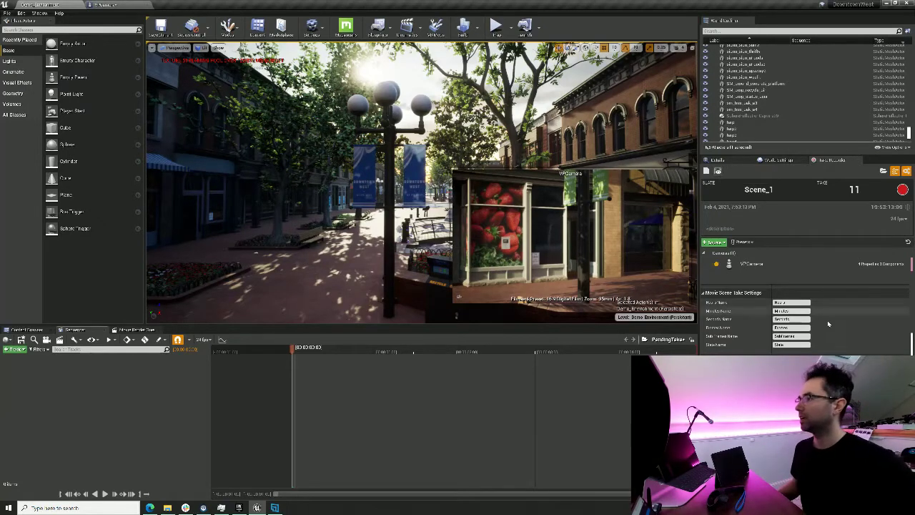
Step: Select the VPCamera source in the Take Recorder and set its record type to Possessable
scroll(821, 324, "up", 5)
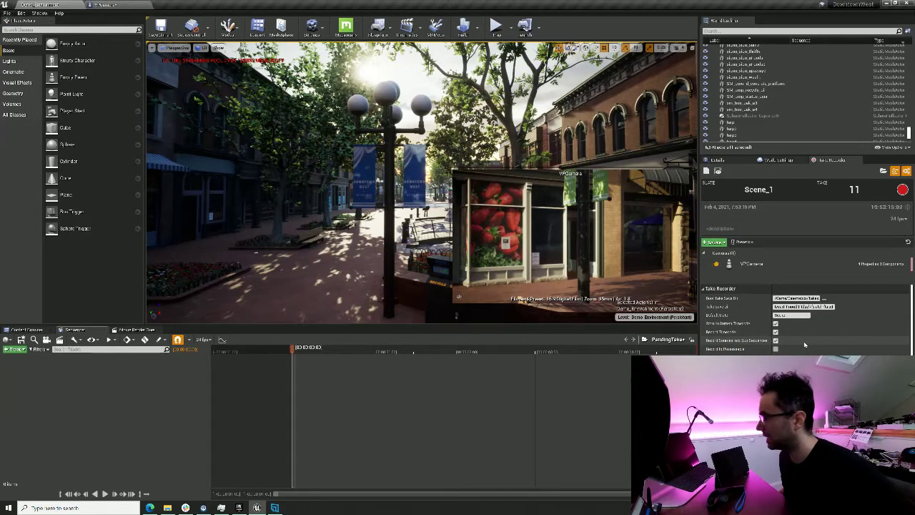
left_click(783, 264)
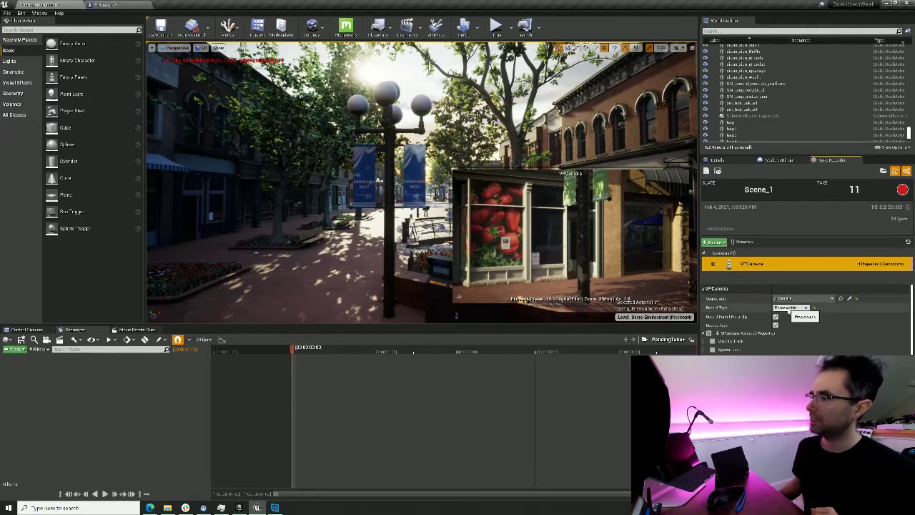
left_click(790, 308)
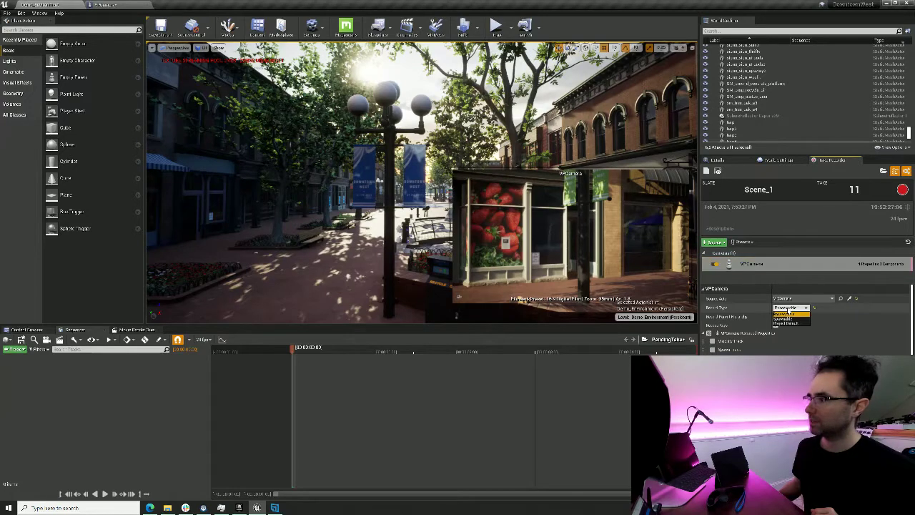
left_click(789, 313)
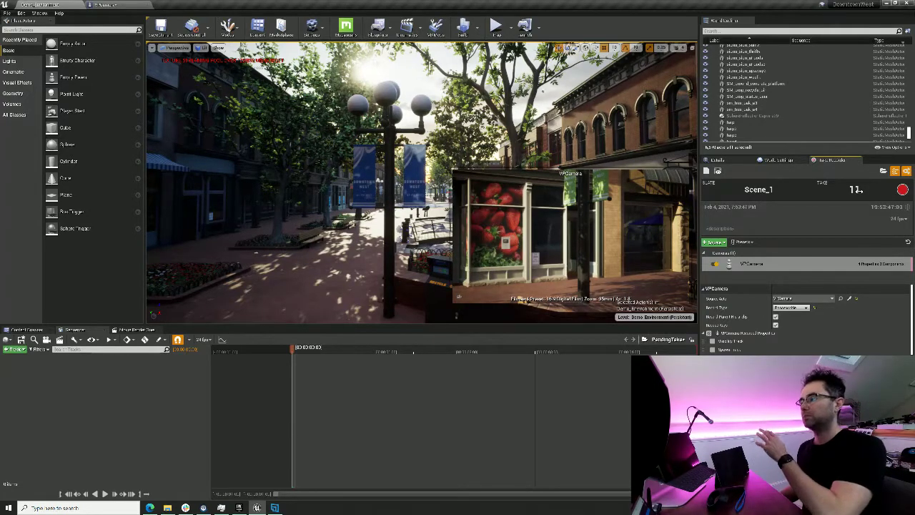
Step: Open the last recorded take for review in the Sequencer and place the playhead at the start of its clip
left_click(718, 172)
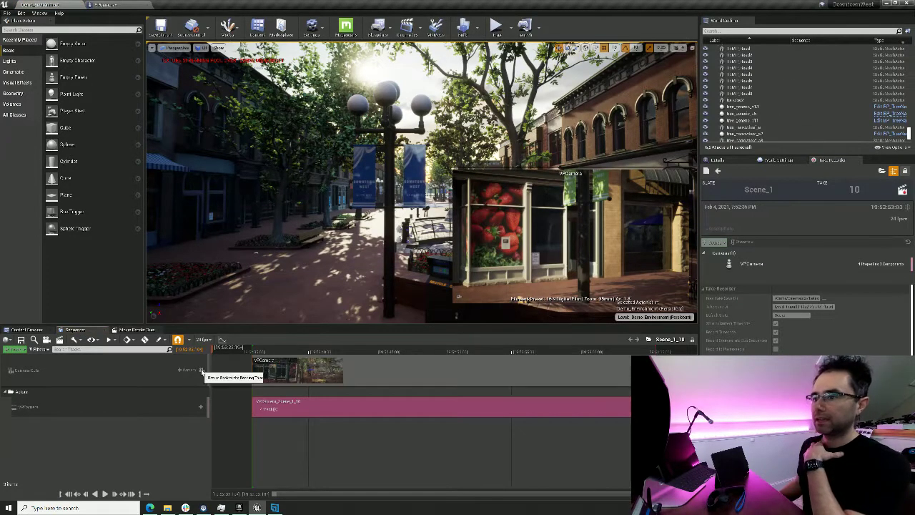
left_click(252, 351)
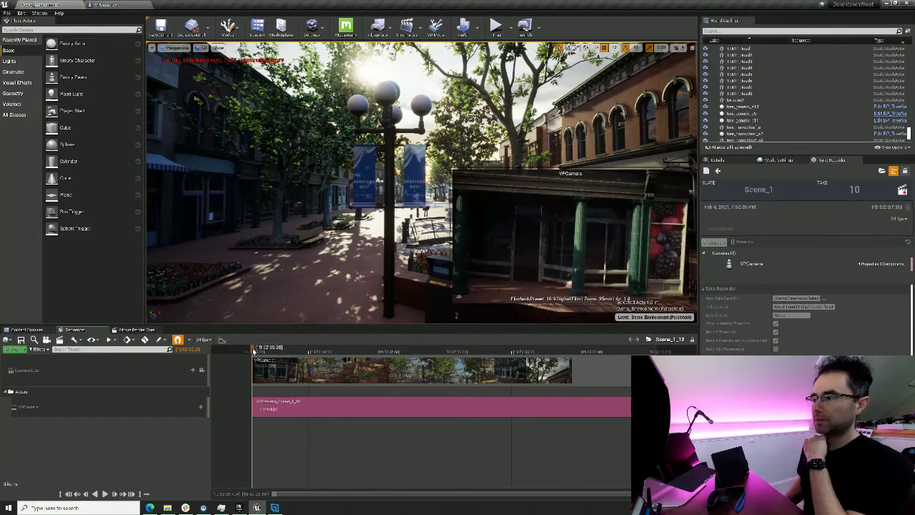
Step: Play back the take from the camera cuts view in the editor, return the playhead to the clip's start, and test it in the running level
key("space")
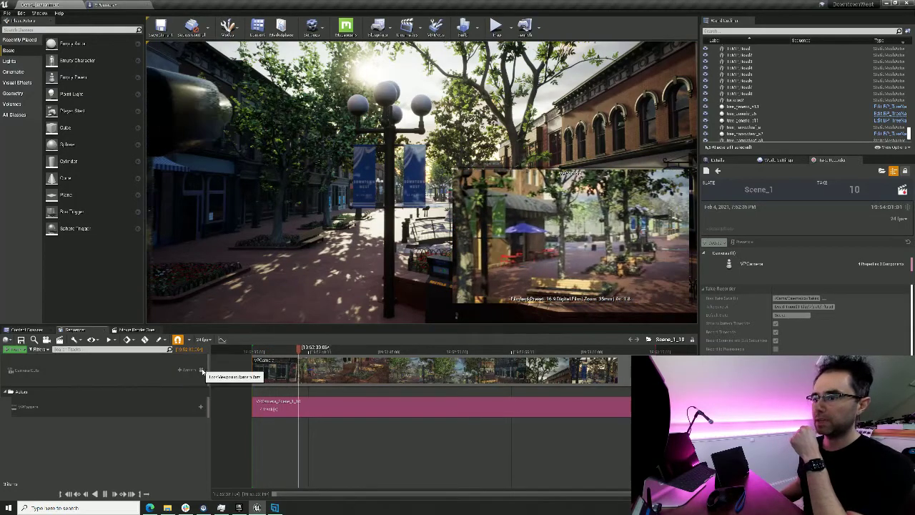
left_click(201, 370)
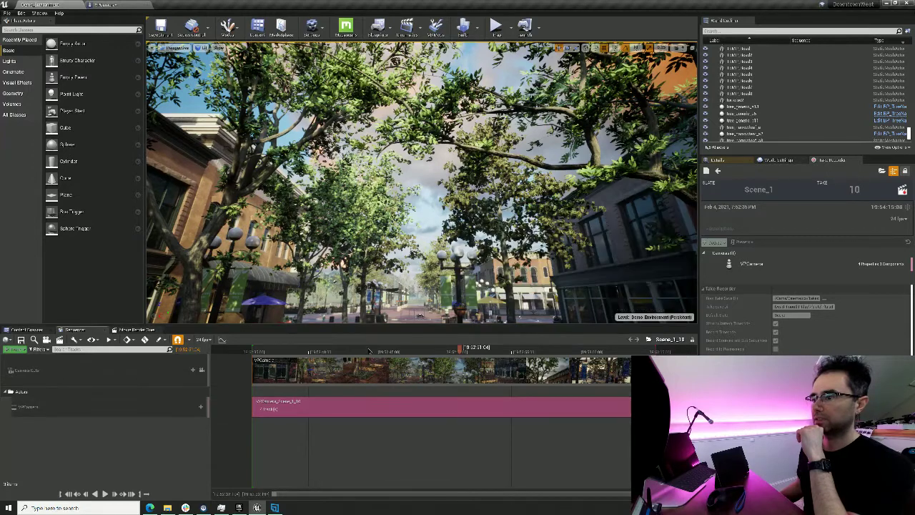
left_click_drag(370, 350, 260, 350)
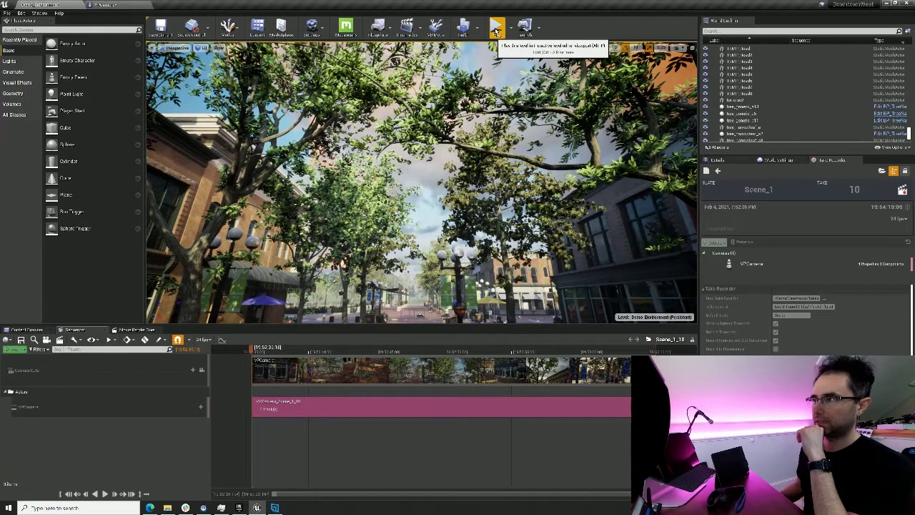
key("alt+p")
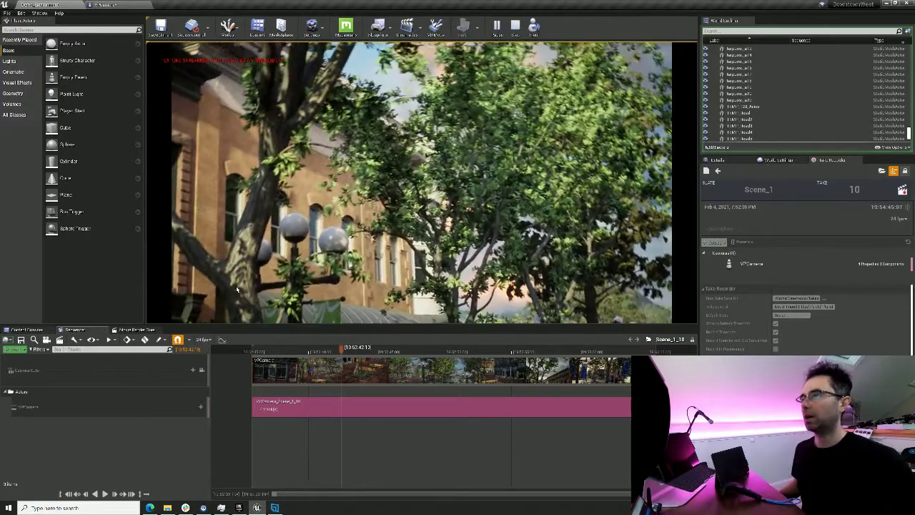
left_click(515, 25)
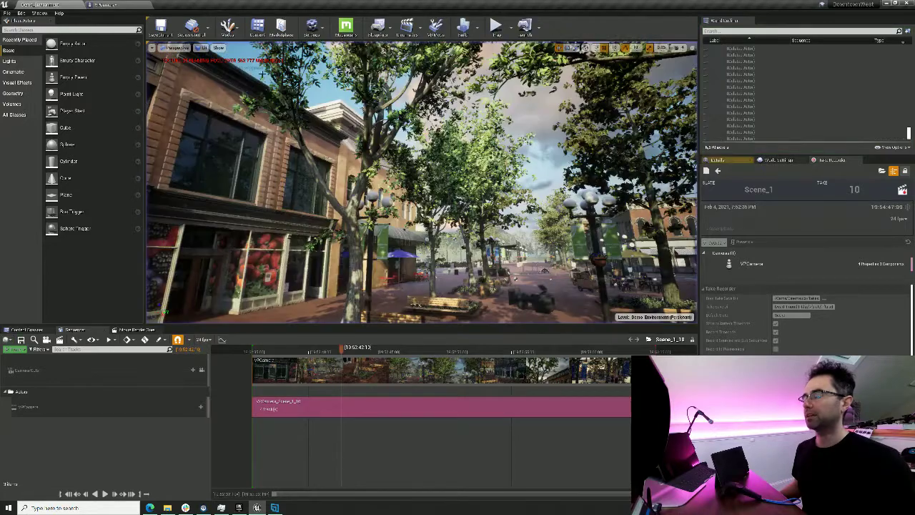
Step: Disconnect the Event Tick node from the Set Relative Location and Rotation node in the VPCamera blueprint's event graph
left_click(115, 6)
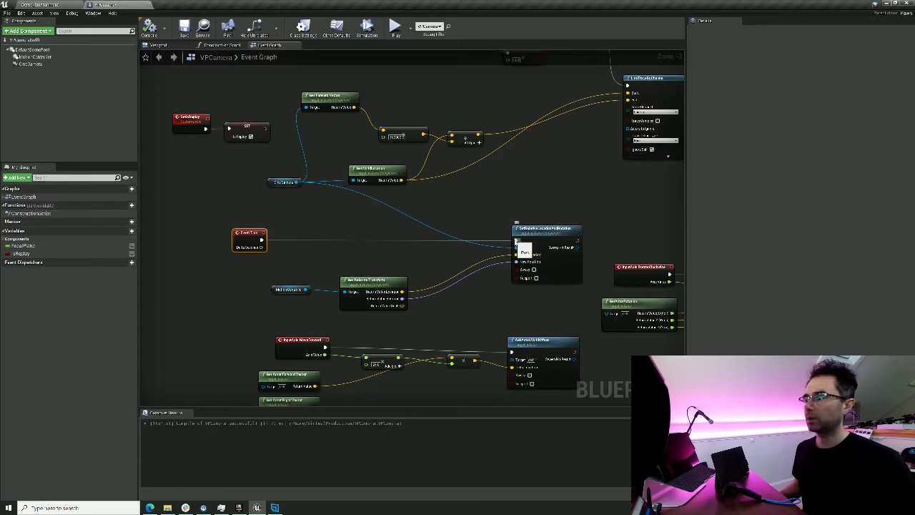
left_click(524, 252)
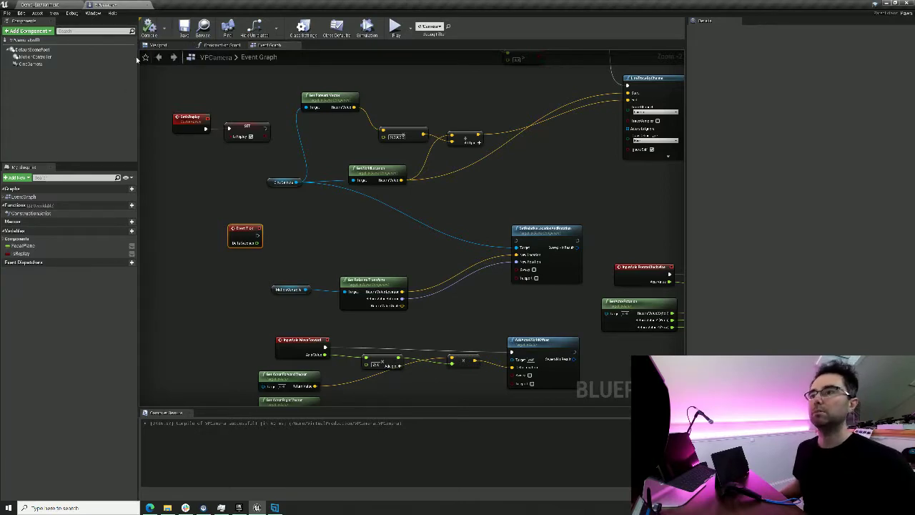
left_click(66, 4)
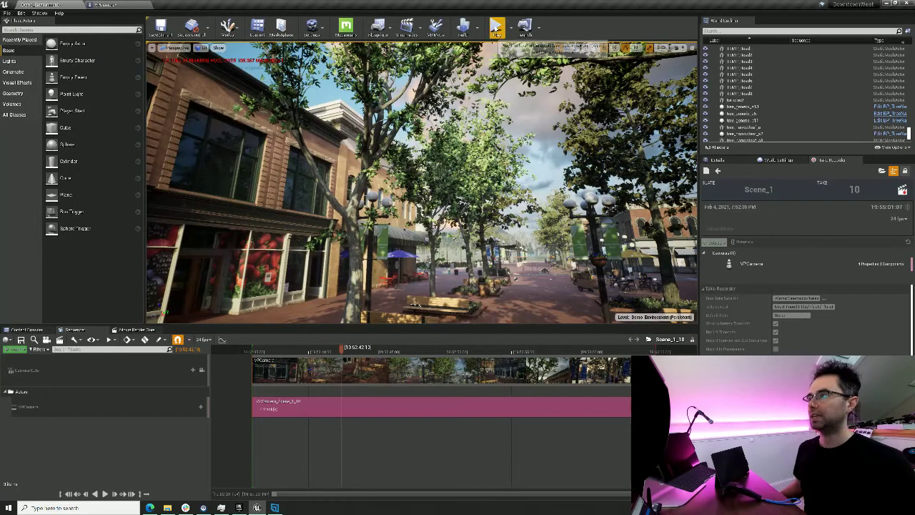
Step: Play back the recorded take in the running level, stop the level and scrub the take in the editor
key("alt+p")
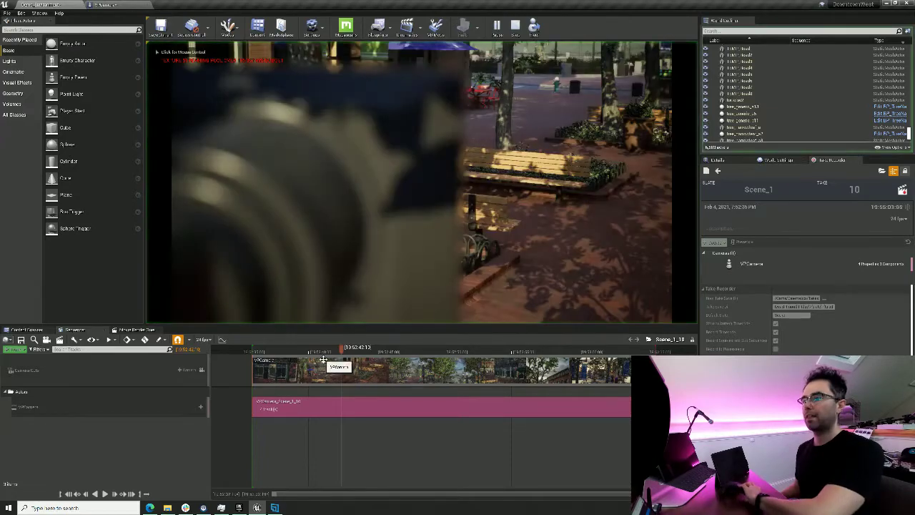
left_click(266, 351)
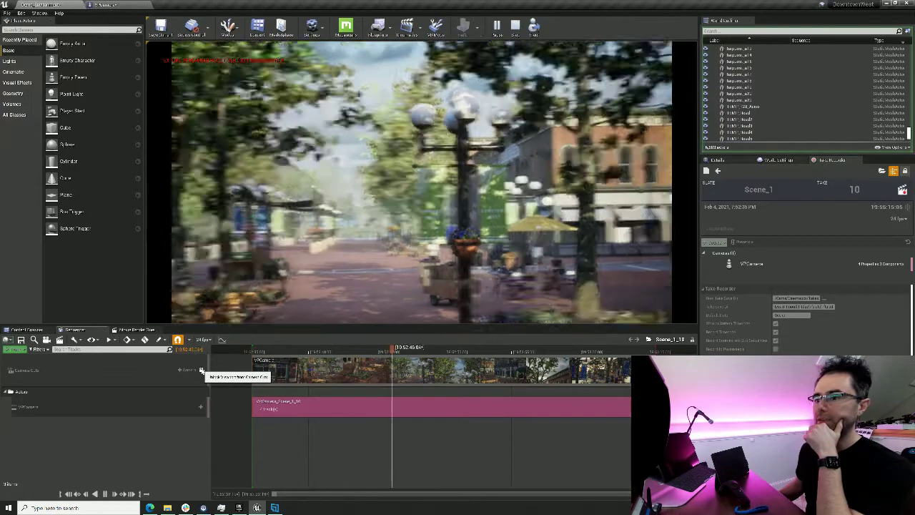
left_click(289, 351)
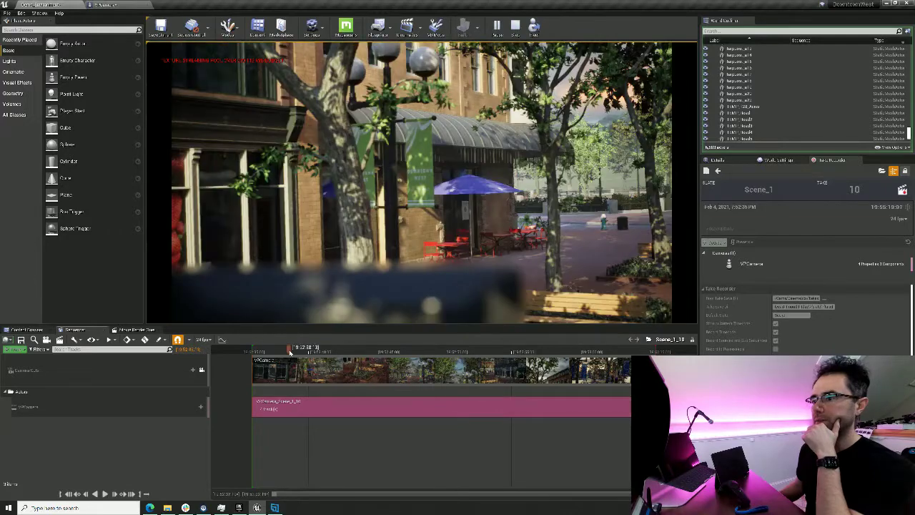
key("space")
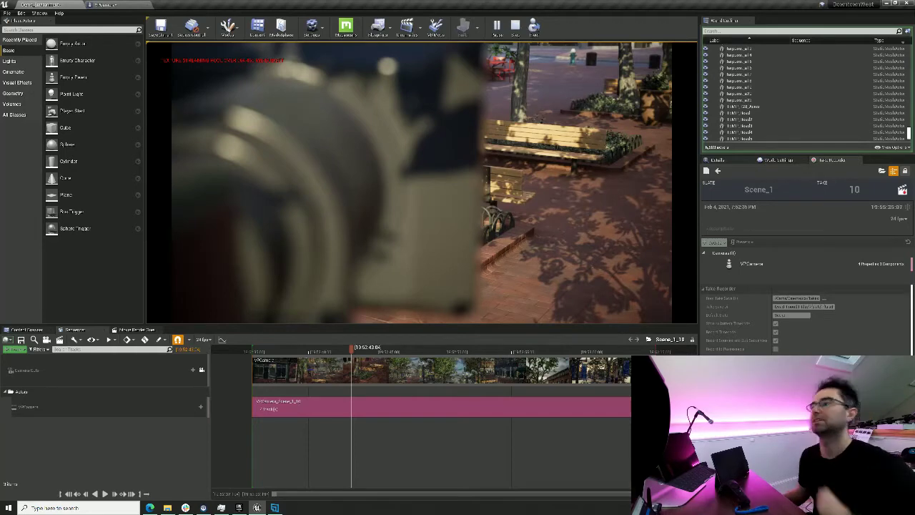
key("Escape")
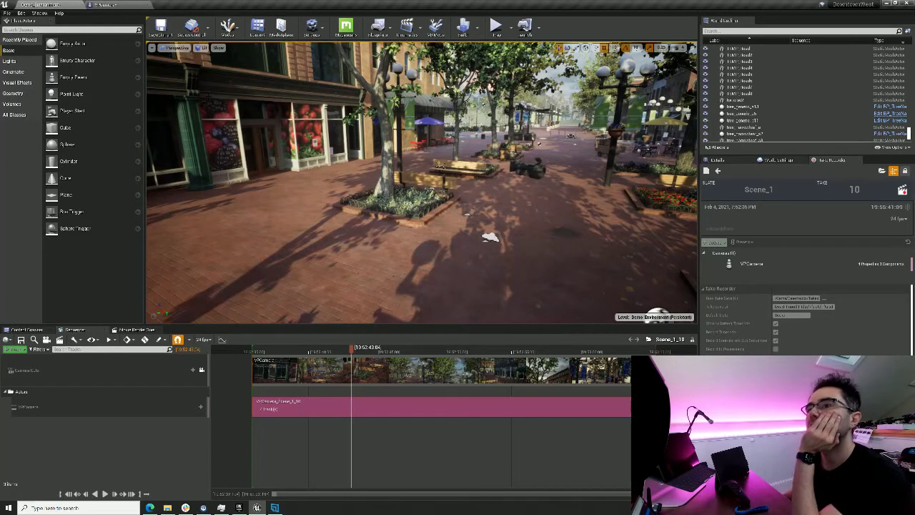
left_click(301, 350)
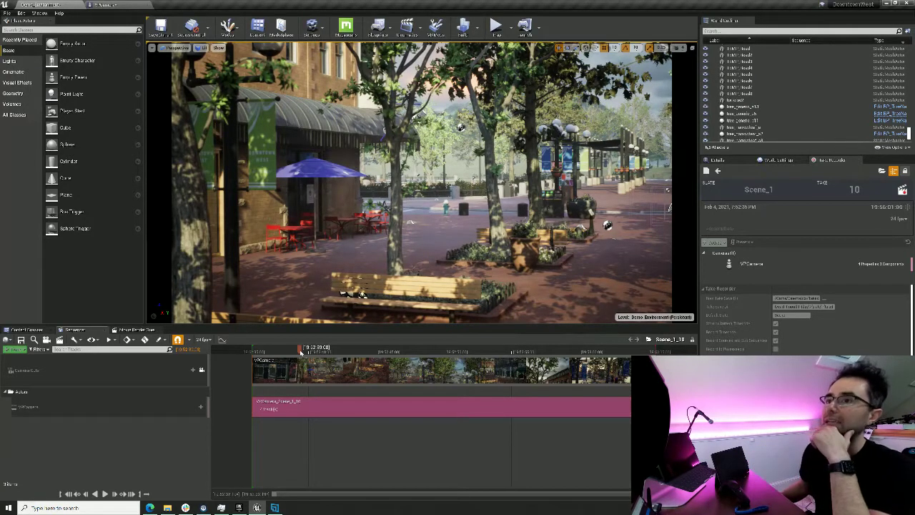
Step: Enable Camera Mesh Hidden in Game for the CineCamera component of the VPCamera blueprint
left_click(133, 6)
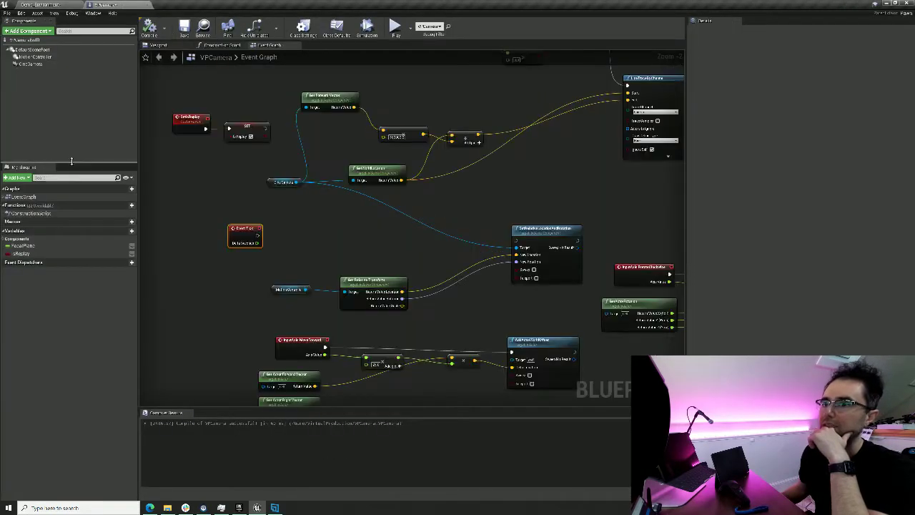
left_click(166, 46)
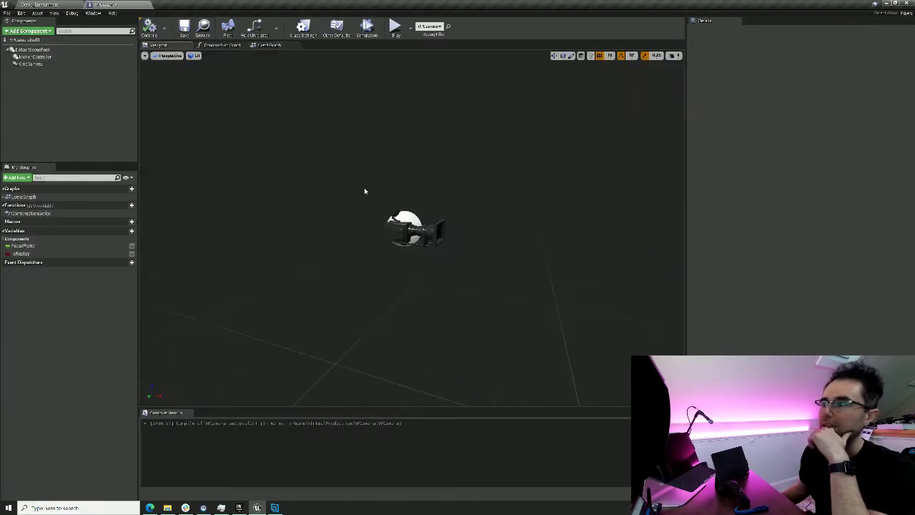
left_click(411, 229)
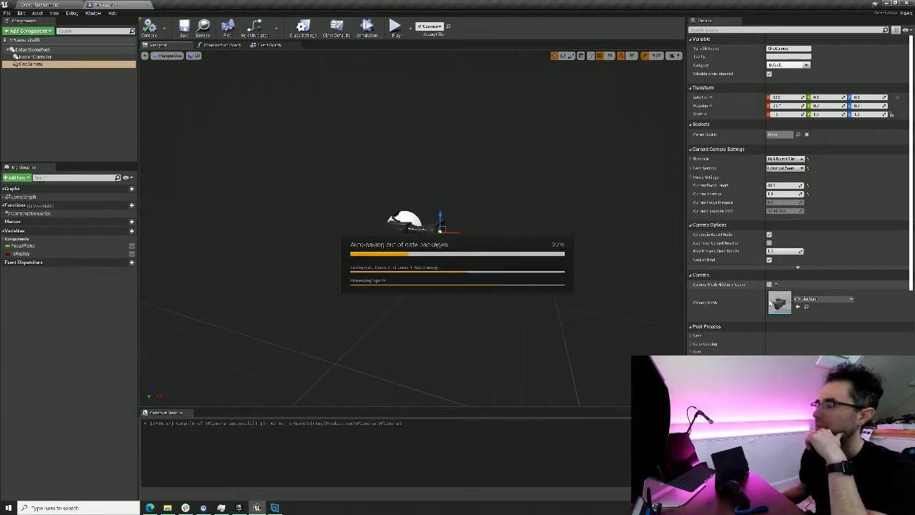
left_click(770, 285)
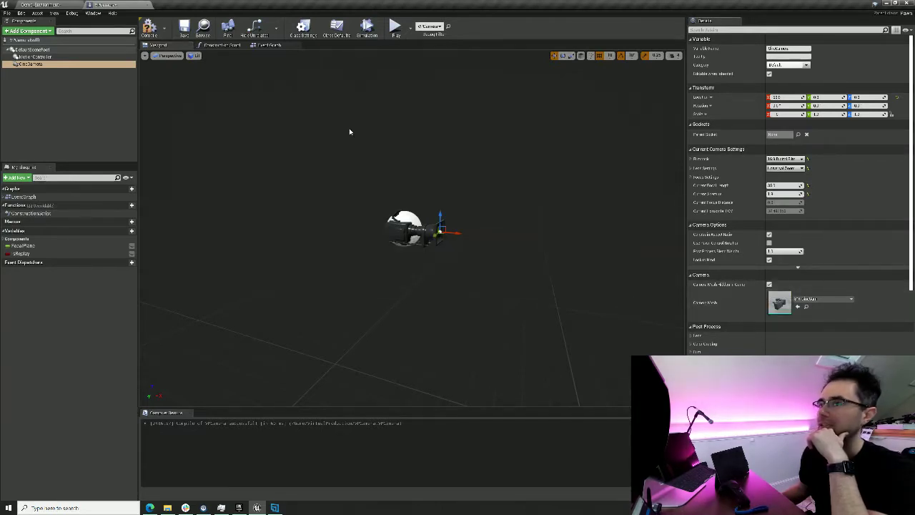
left_click(64, 4)
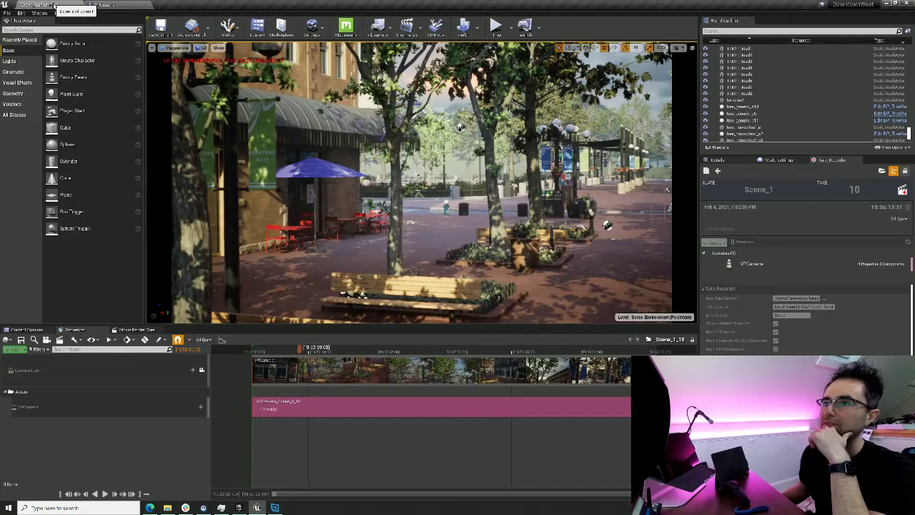
Step: Play back the take from near its start in the running level, and again in the editor with the level stopped
left_click(258, 350)
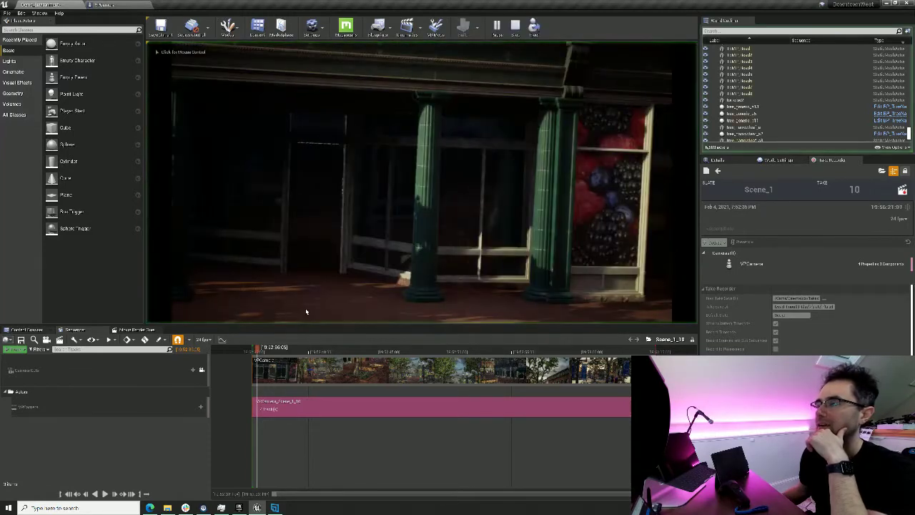
key("space")
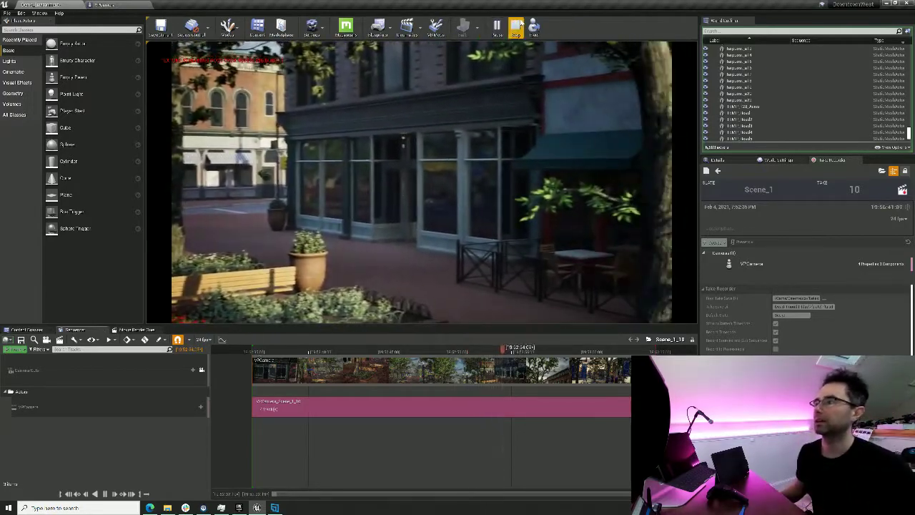
key("Escape")
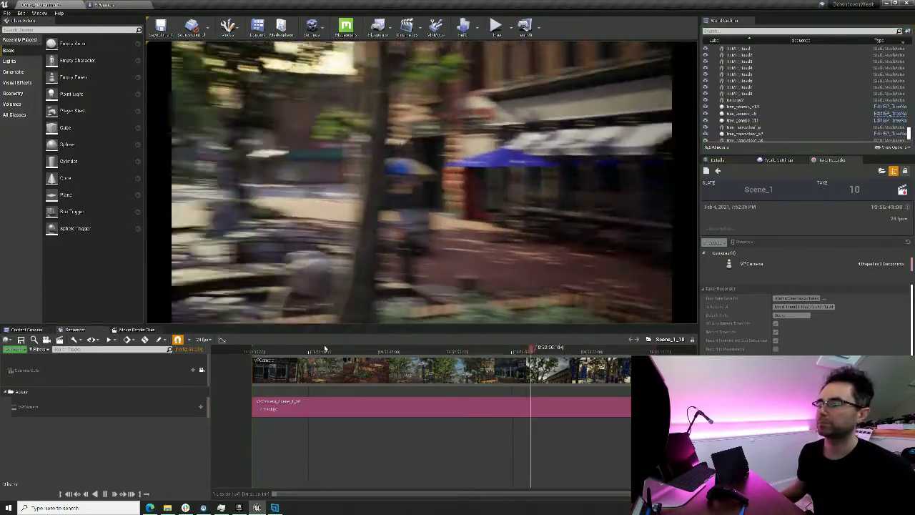
left_click(320, 352)
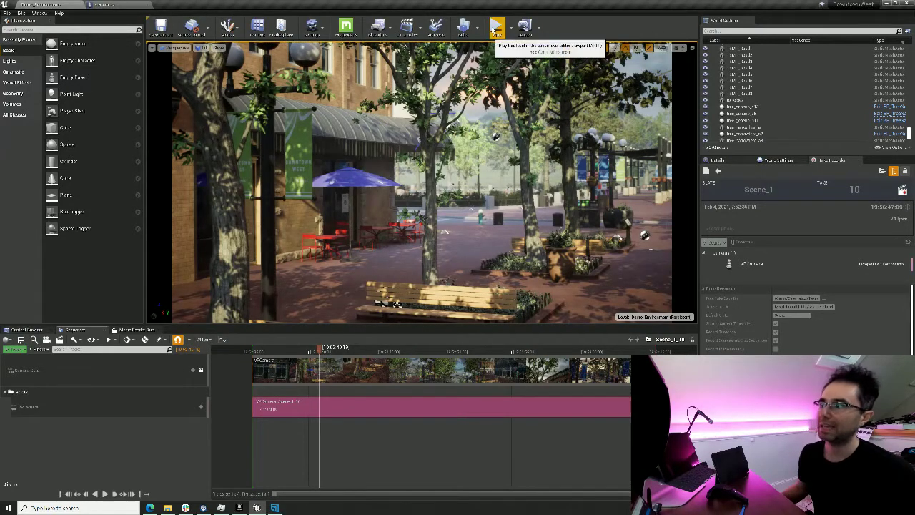
left_click_drag(320, 351, 273, 350)
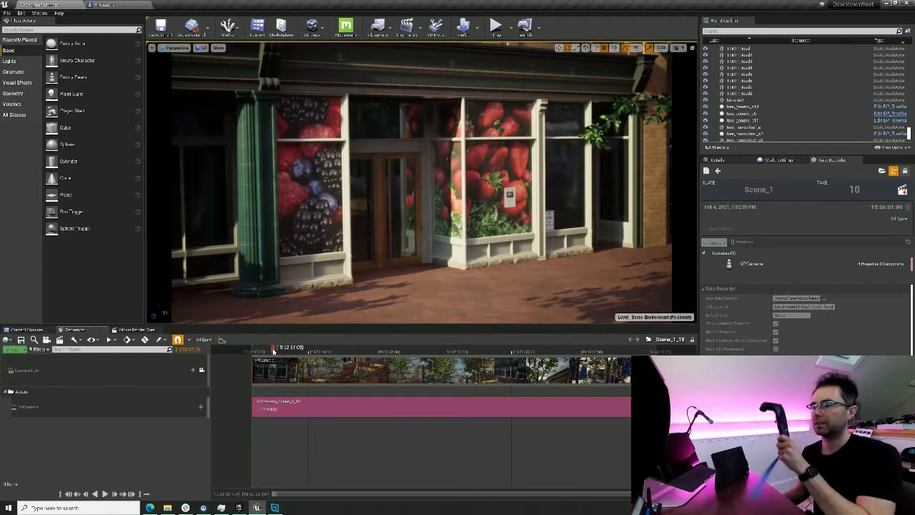
key("space")
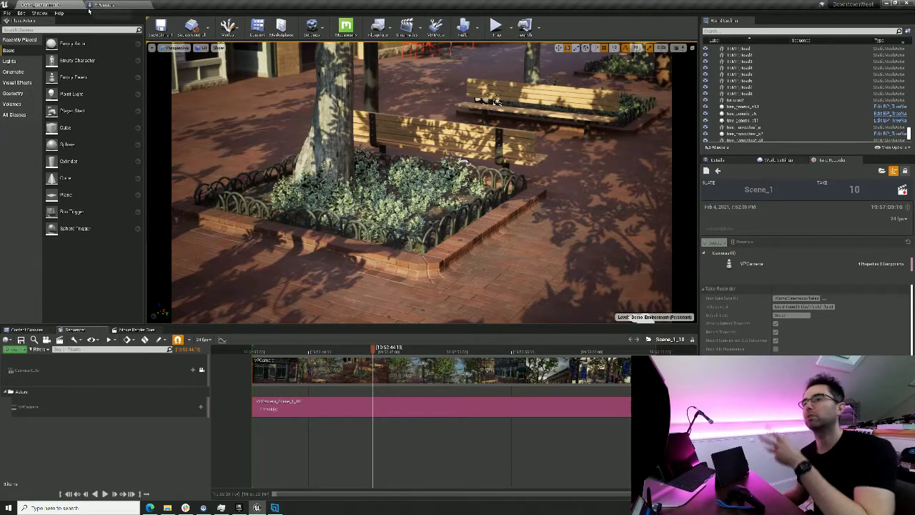
Step: Add the VPCamera_Scene_1_10 level sequence as a render job in the Movie Render Queue
left_click(151, 331)
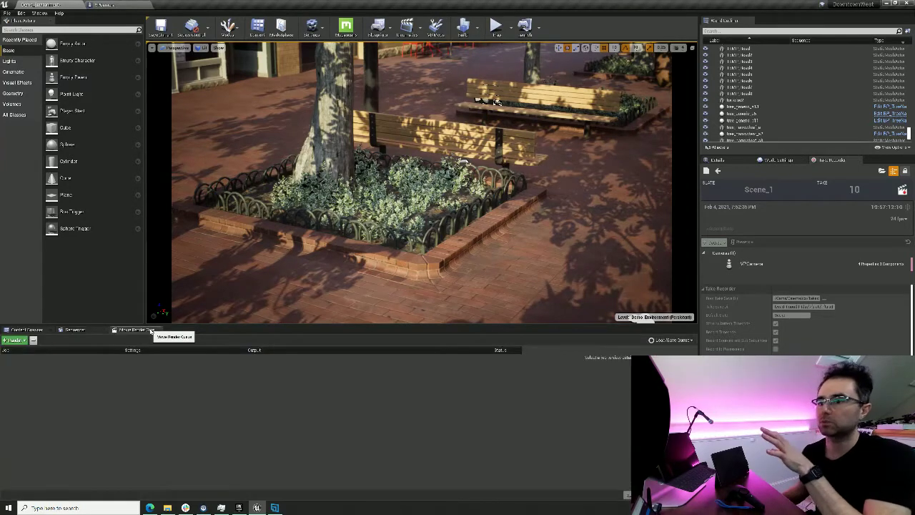
left_click(14, 340)
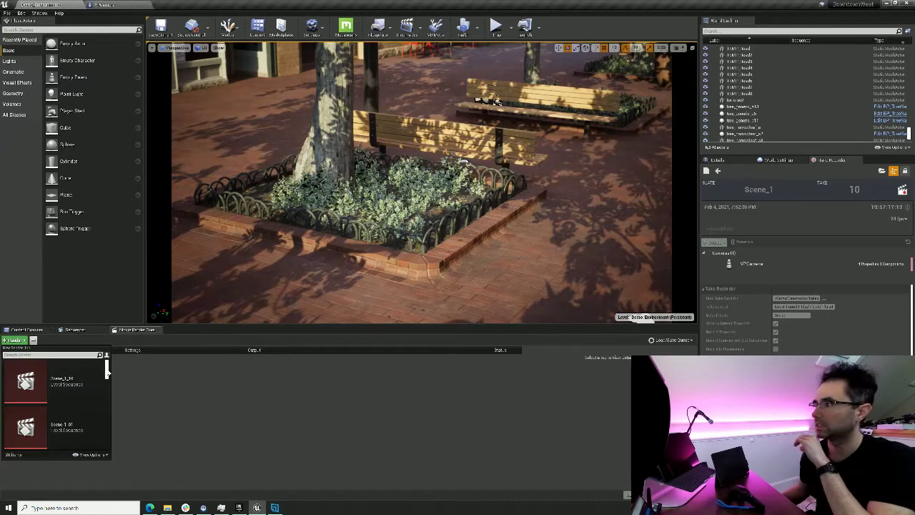
left_click_drag(107, 370, 109, 409)
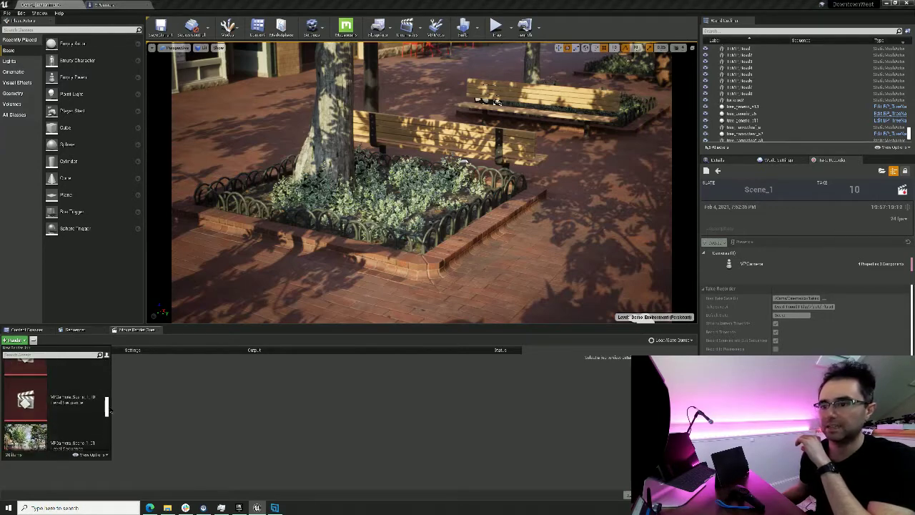
left_click(90, 411)
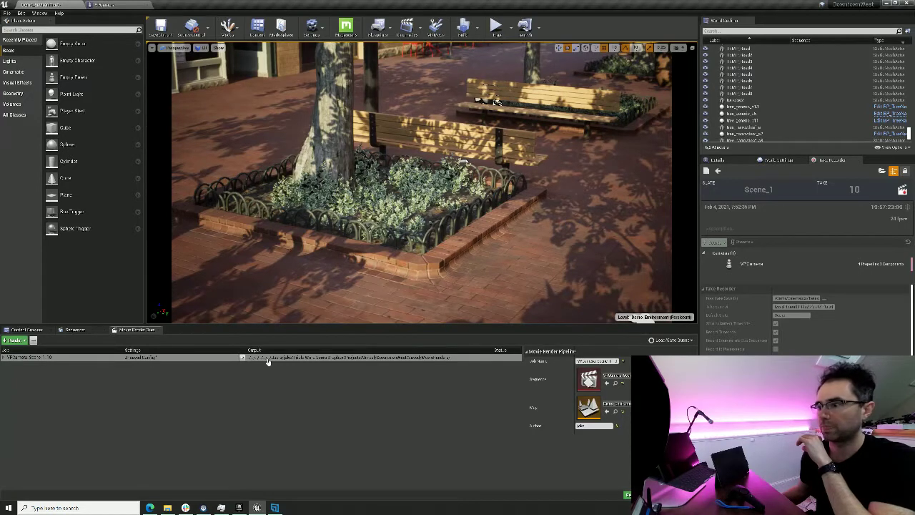
Step: Open the render configuration of the VPCamera_Scene_1_10 job, examine its output and rendering settings, and accept them
left_click(133, 358)
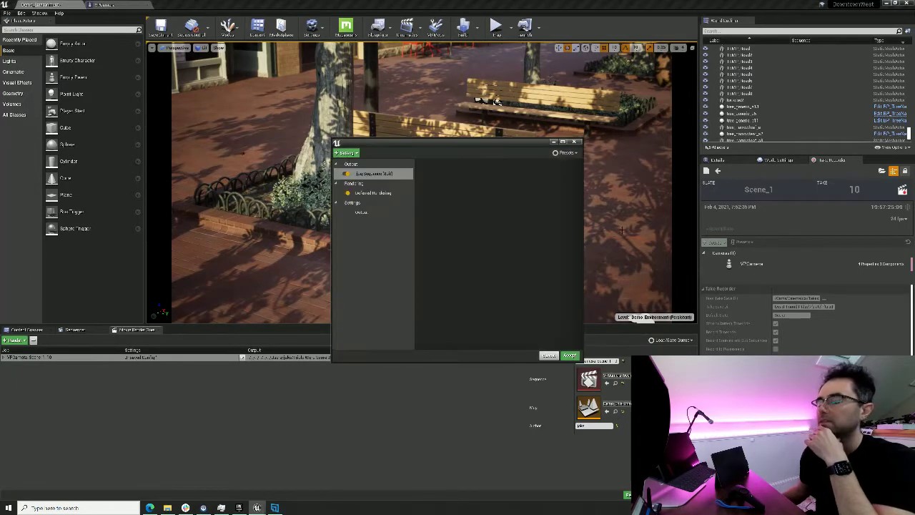
left_click_drag(462, 146, 431, 173)
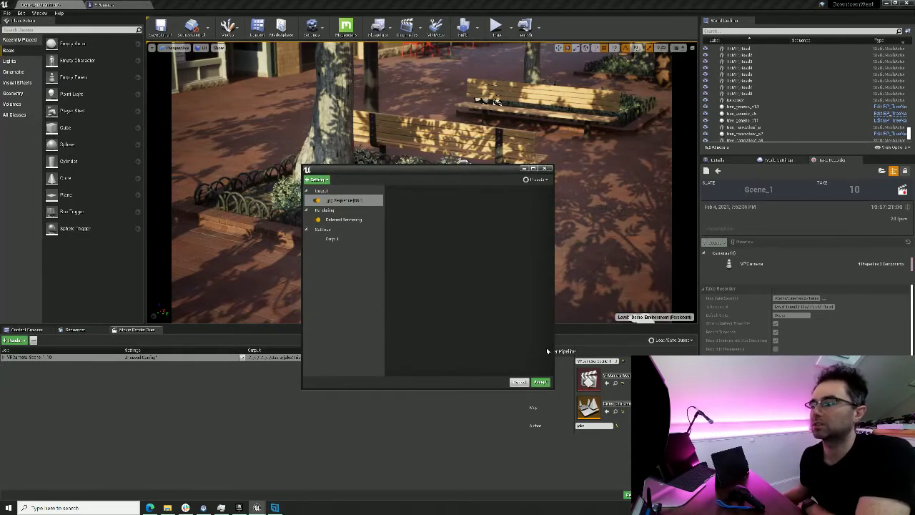
left_click(541, 382)
left_click(469, 398)
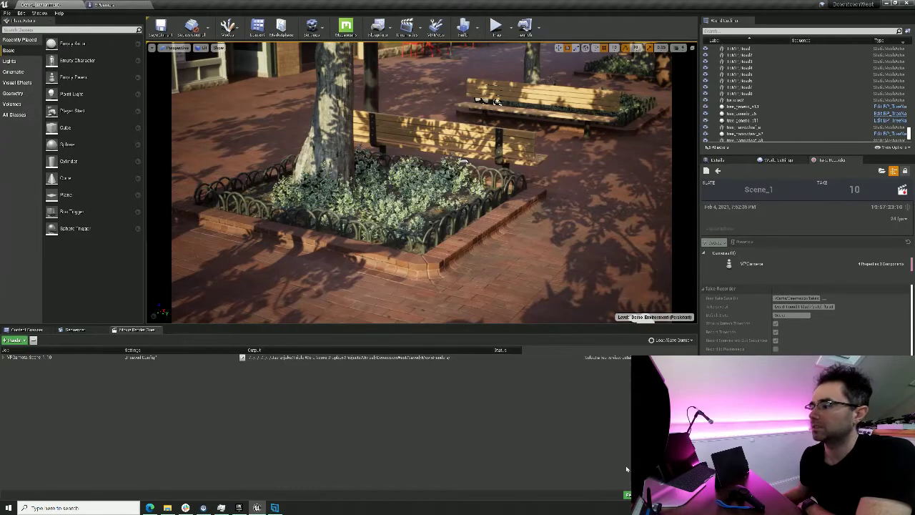
Step: Start a render of the queued VPCamera_Scene_1_10 job, cancel it while frames are being produced, and expand the job's entry
left_click(629, 494)
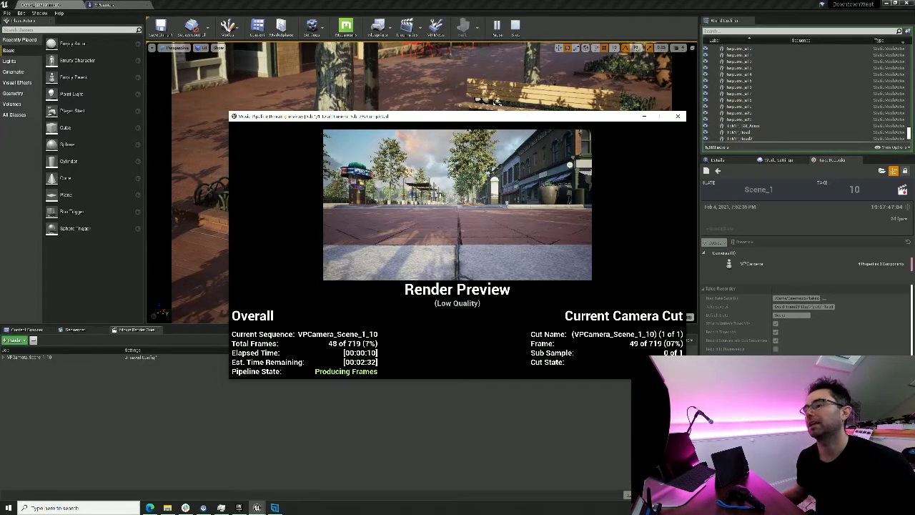
key("Escape")
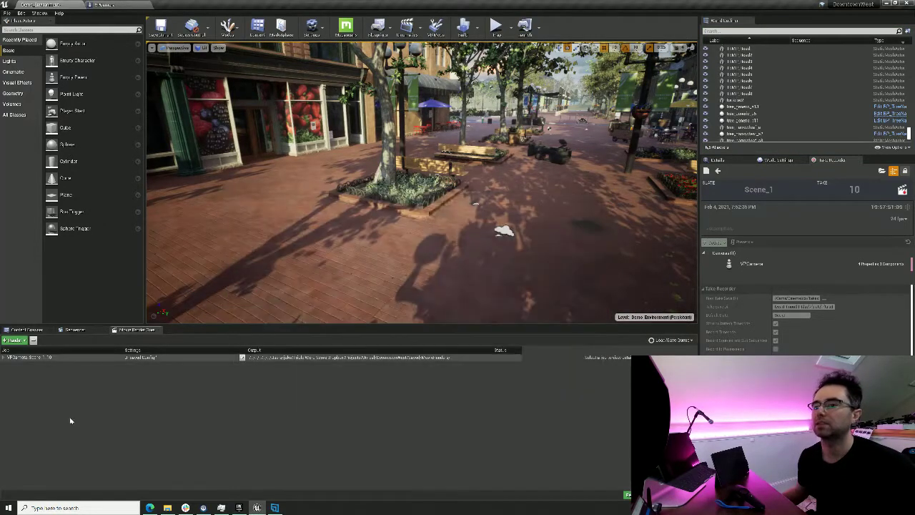
left_click(2, 358)
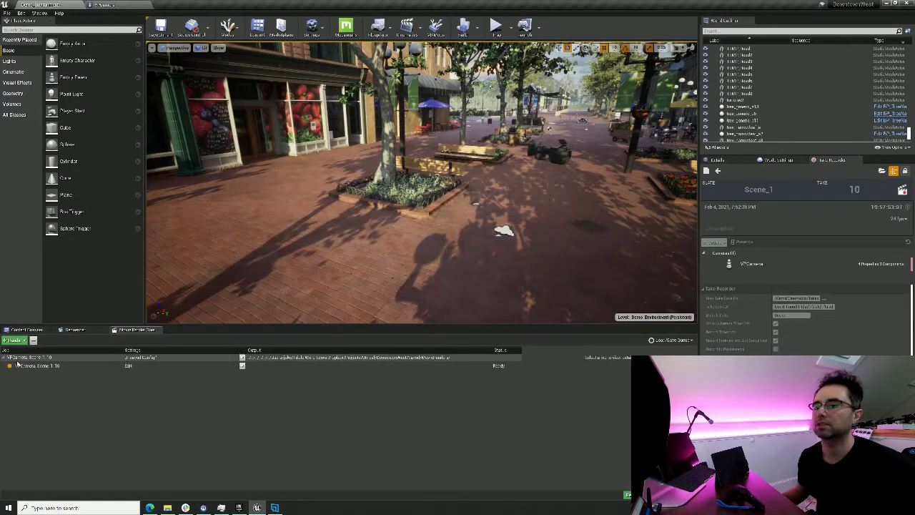
Step: Recheck the rendering settings in the VPCamera_Scene_1_10 job's configuration, and look at the Scene_1_10 sequence in Sequencer
left_click(43, 366)
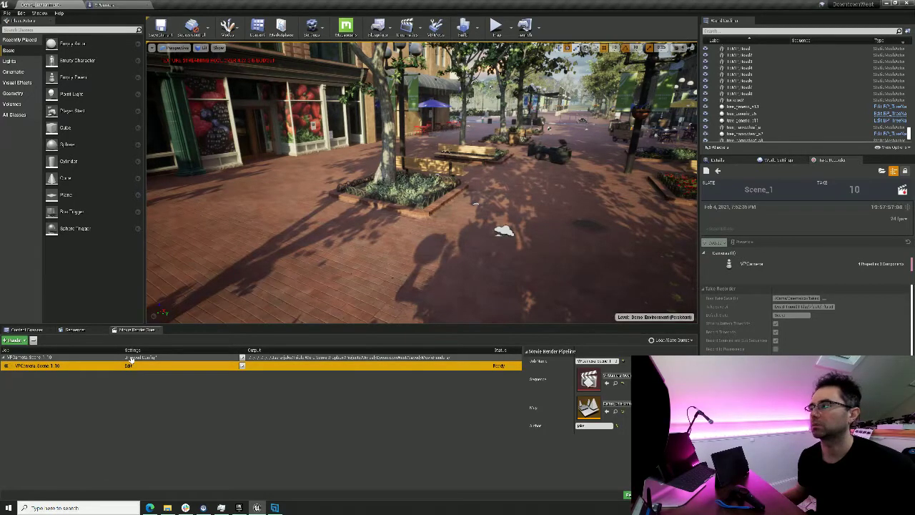
left_click(131, 358)
left_click(371, 194)
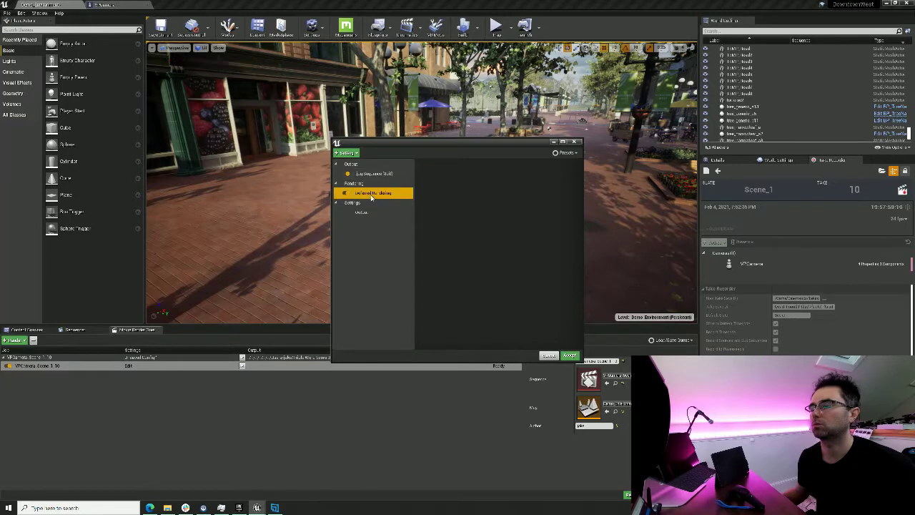
left_click(569, 355)
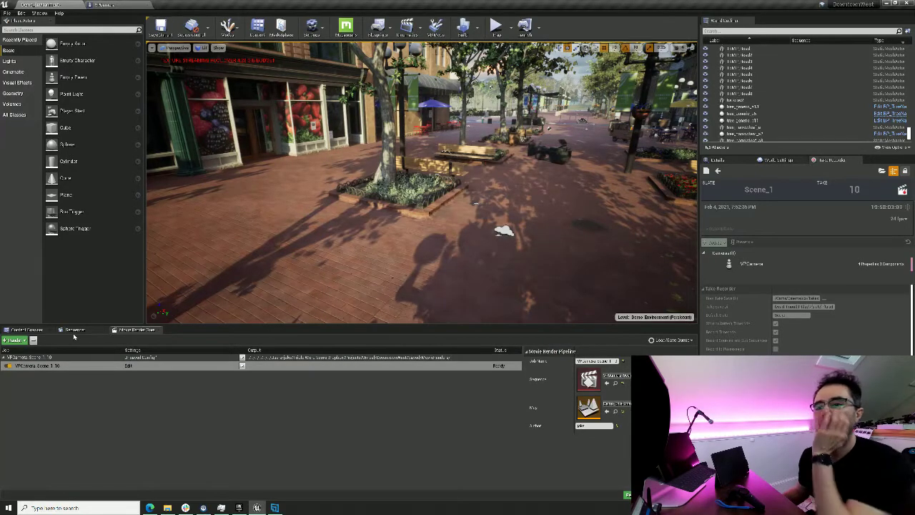
left_click(109, 329)
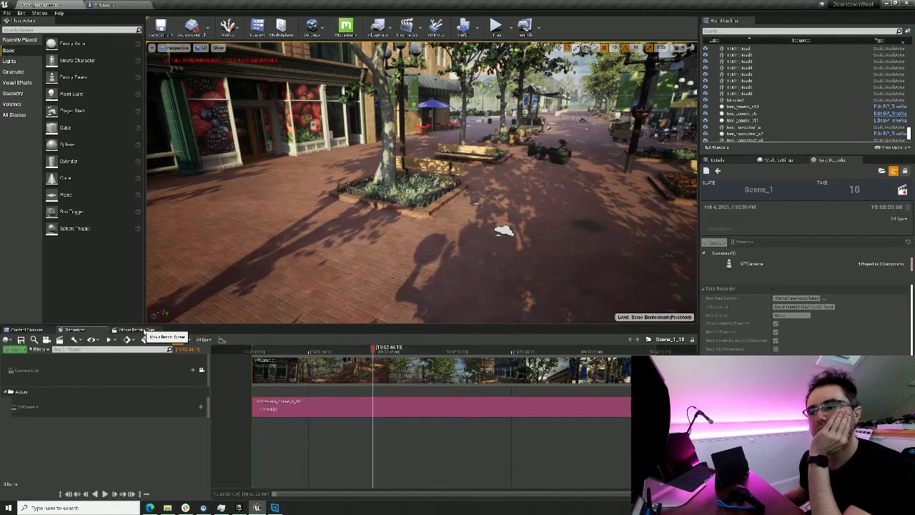
left_click(144, 339)
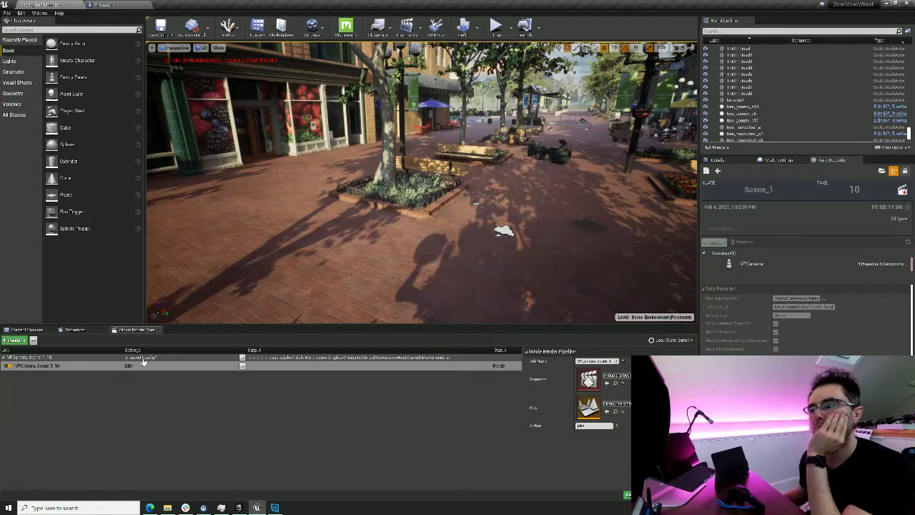
left_click(236, 384)
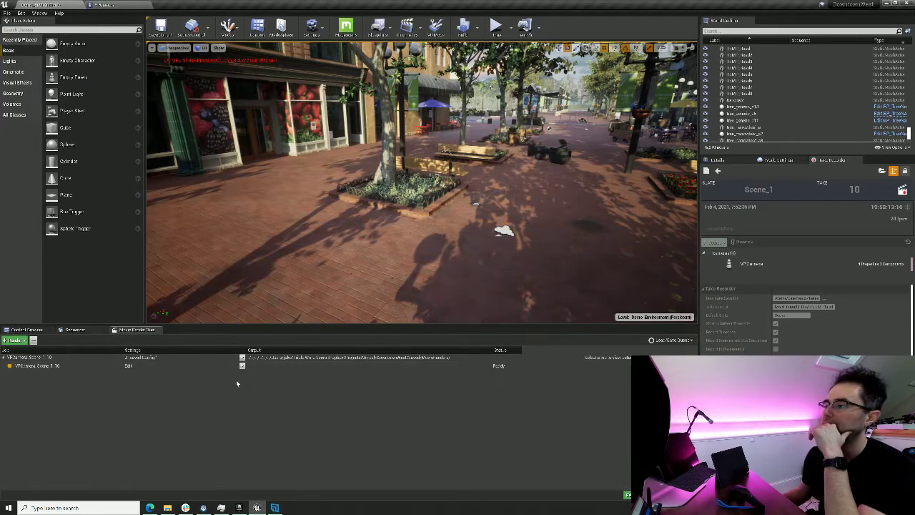
Step: Reassign the queued VPCamera_Scene_1_10 job to the Scene_1_09 level sequence
left_click(79, 358)
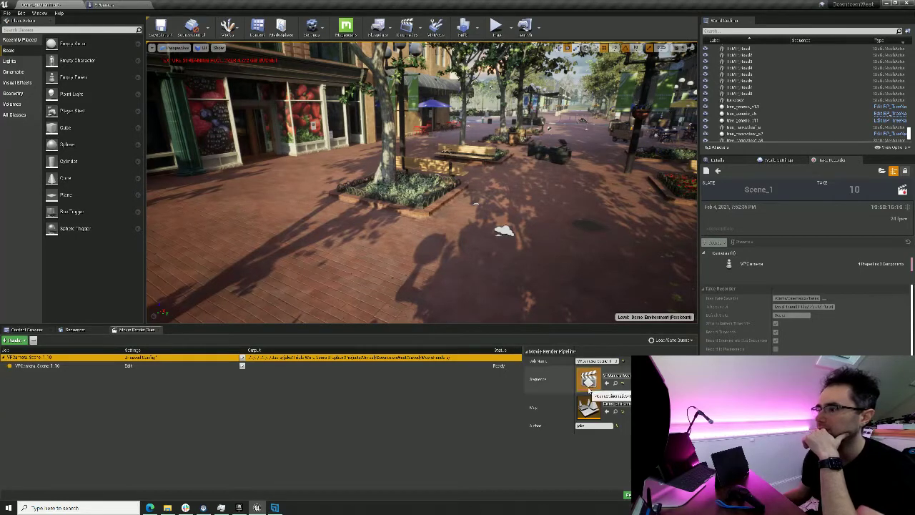
left_click(627, 375)
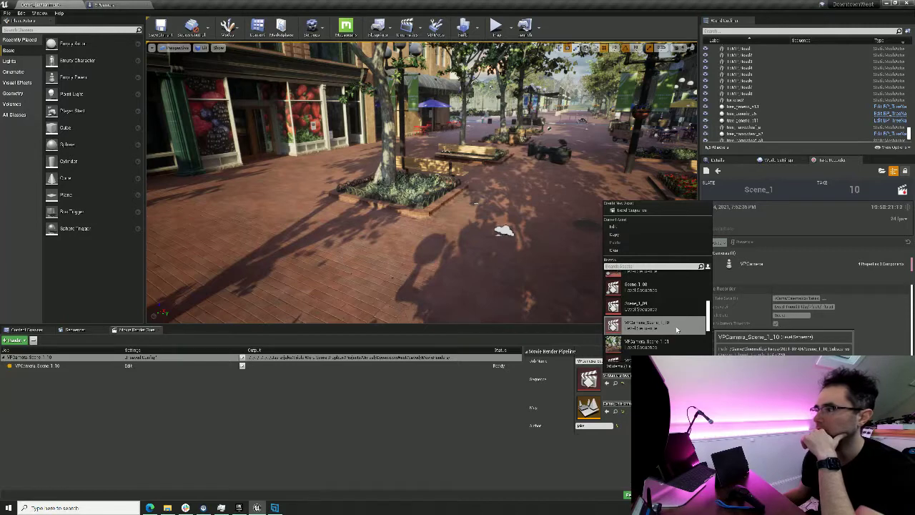
scroll(676, 307, "up", 1)
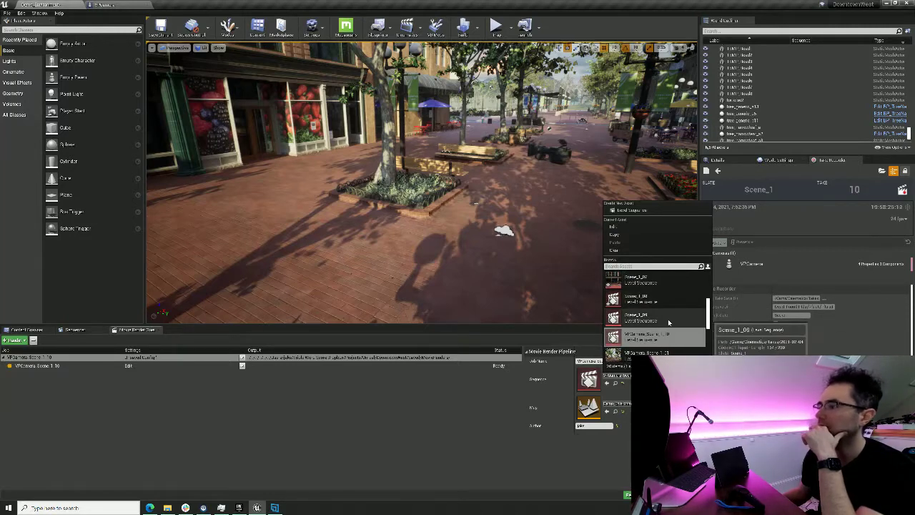
left_click(669, 320)
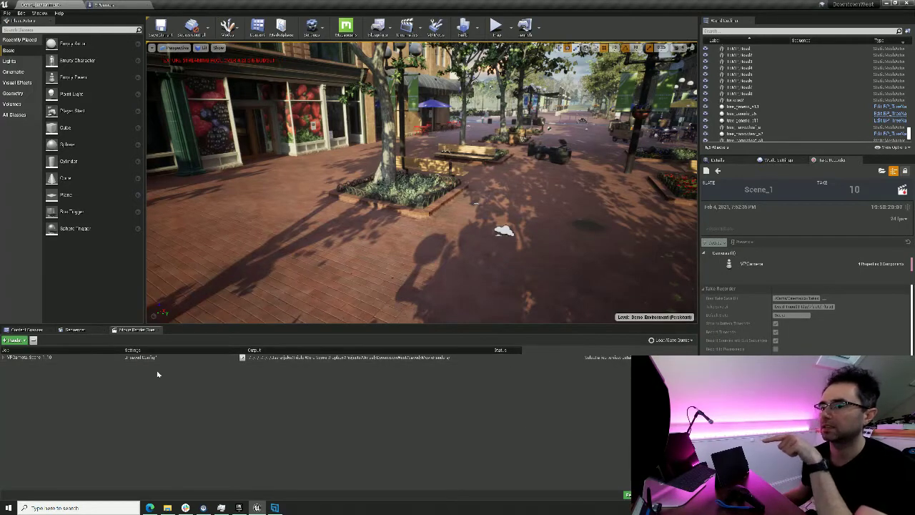
Step: Delete the VPCamera_Scene_1_10 job from the render queue and add the Scene_1_10 level sequence as a new job instead
left_click(43, 358)
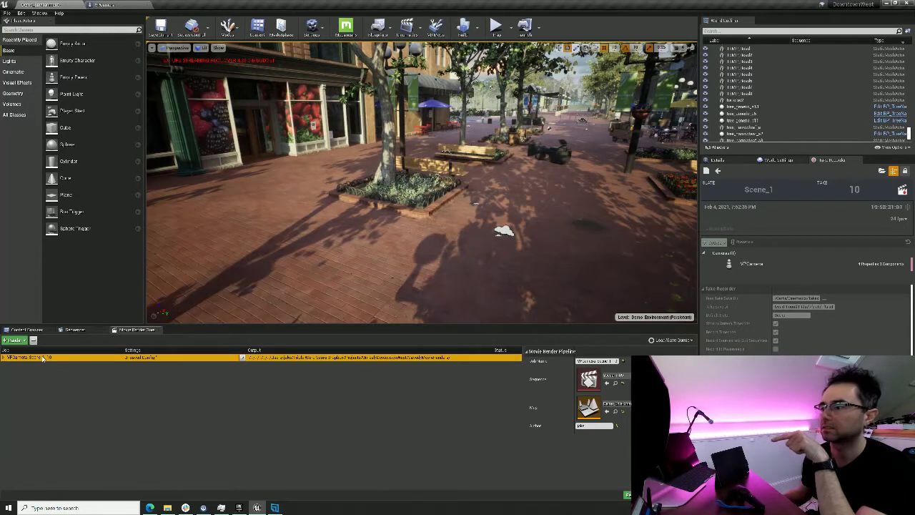
left_click(33, 342)
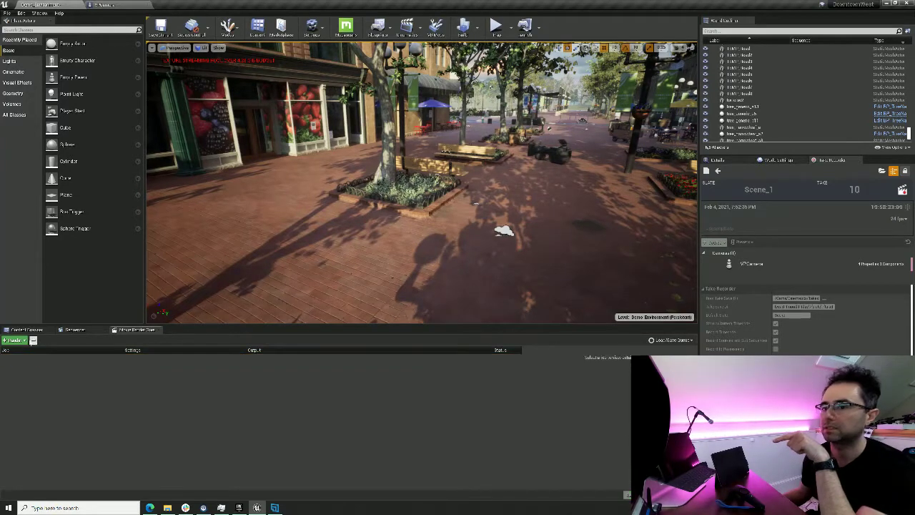
left_click(21, 343)
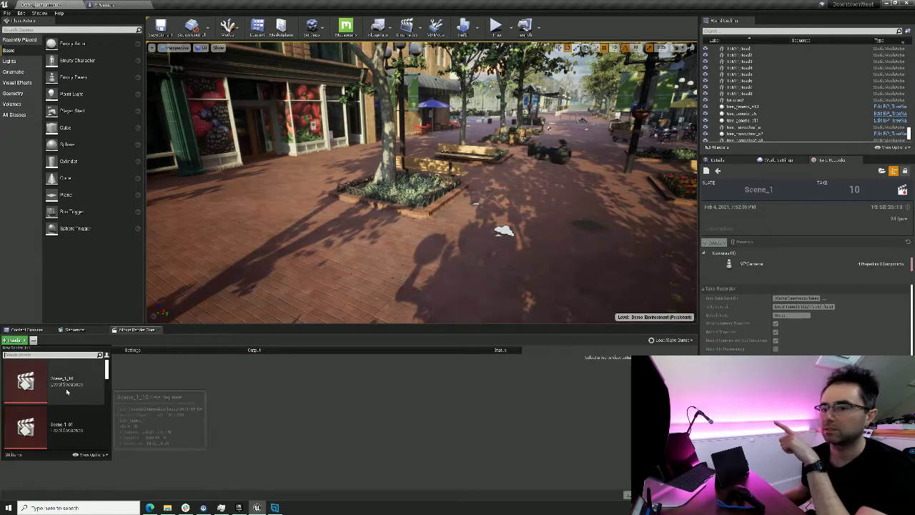
scroll(69, 393, "down", 2)
scroll(69, 392, "up", 2)
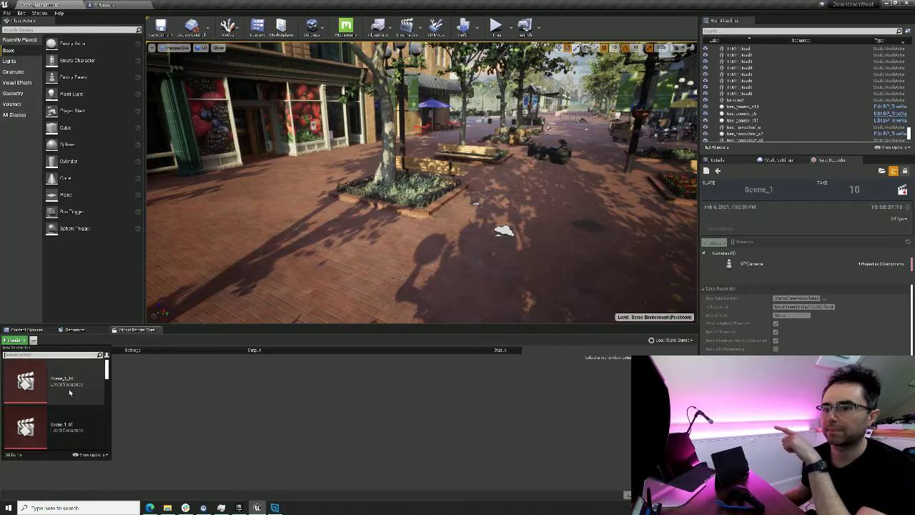
type("scen")
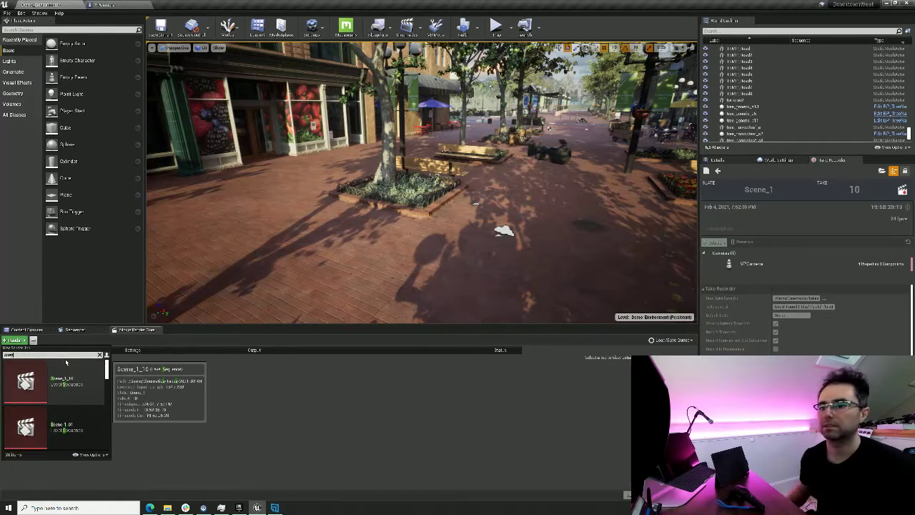
type("e_1_")
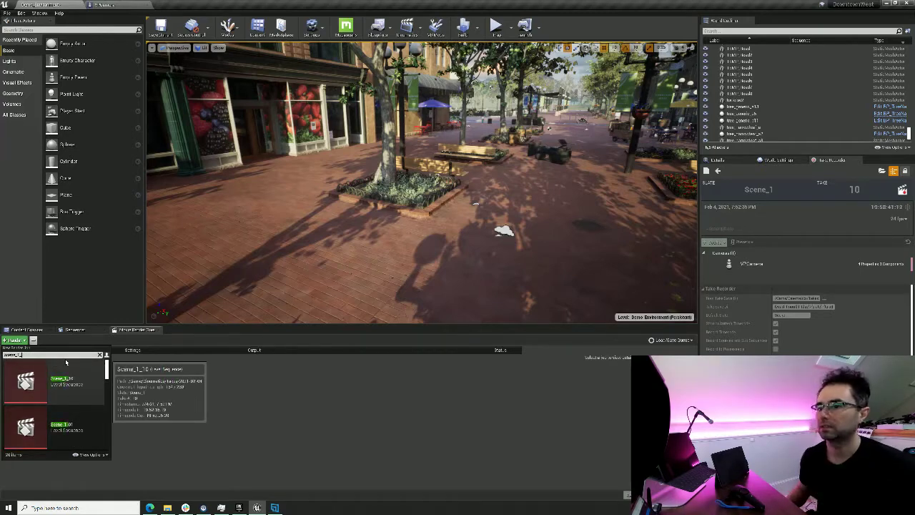
type("1")
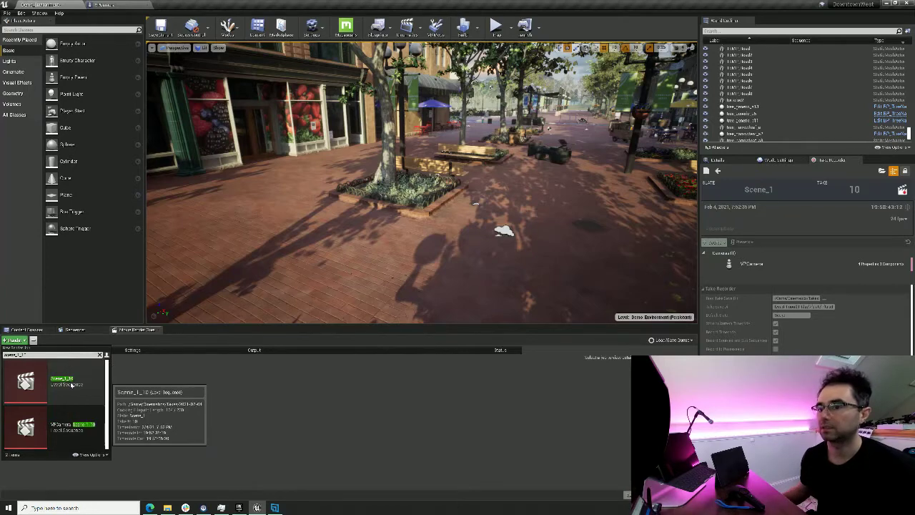
left_click(71, 382)
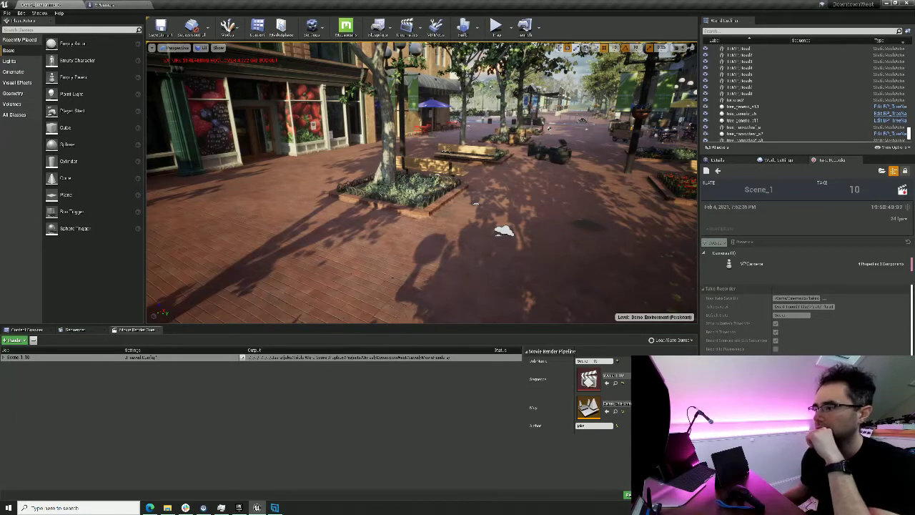
Step: Render the queued Scene_1_10 job, checking the GPU performance in Task Manager meanwhile, and close the message log once rendering ends
left_click(627, 494)
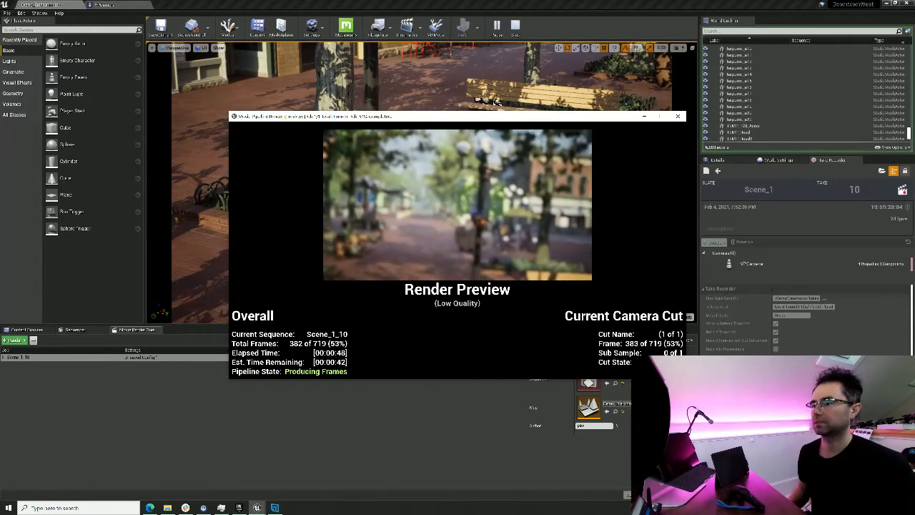
key("alt+Tab")
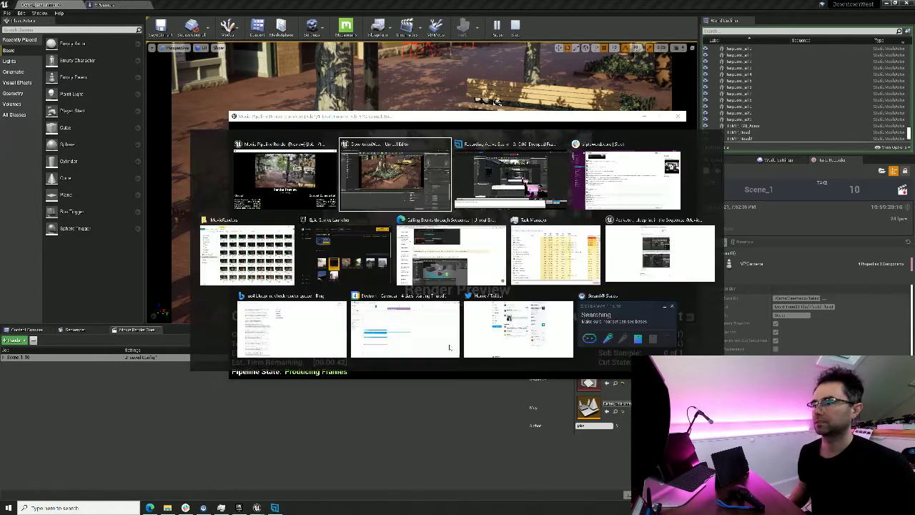
left_click(549, 249)
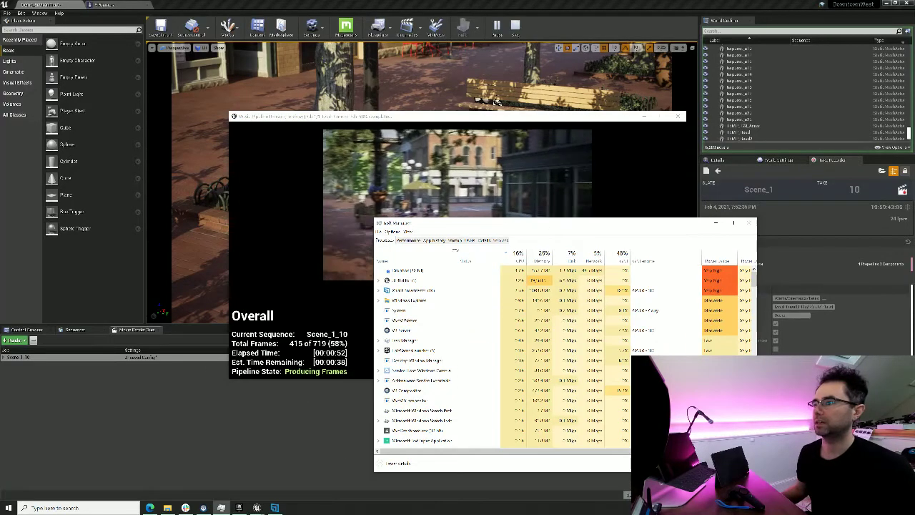
left_click(410, 239)
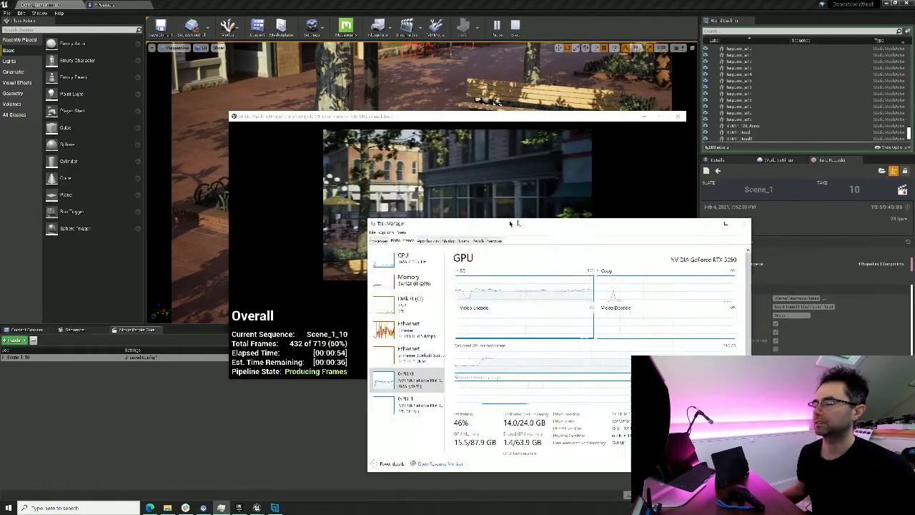
left_click_drag(521, 218, 160, 220)
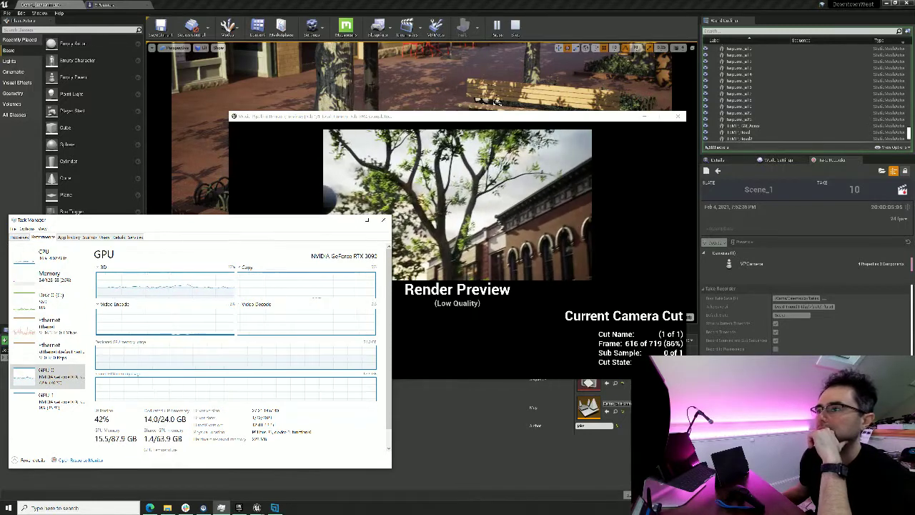
key("alt+Tab")
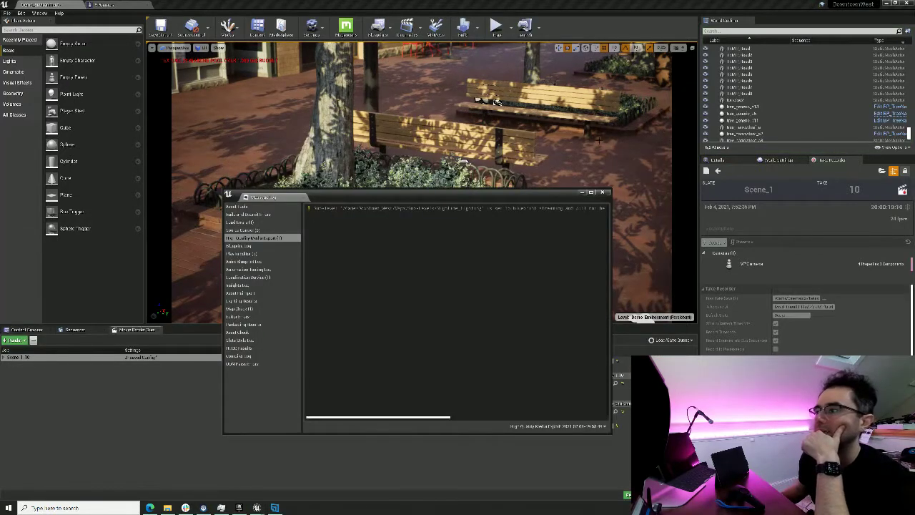
left_click(607, 193)
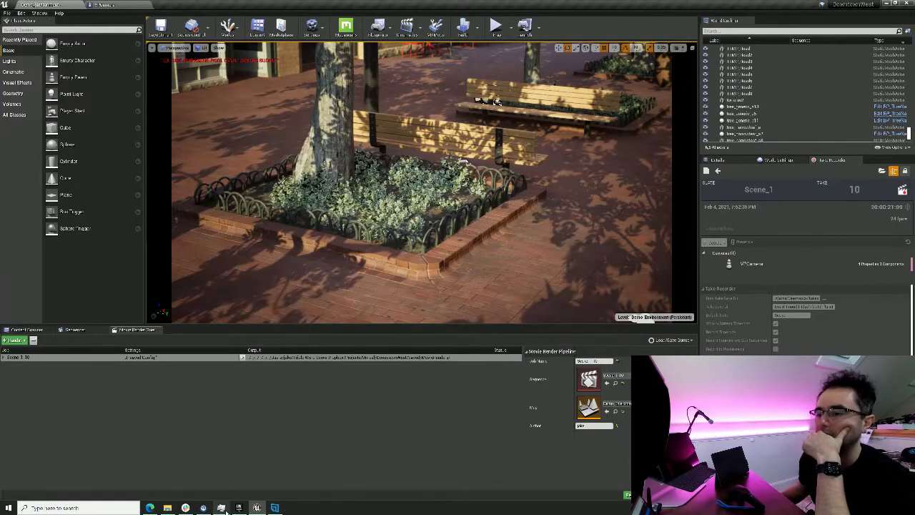
Step: Launch DaVinci Resolve from the Windows search, open Untitled Project, and switch to the Media page
left_click(71, 508)
type("dav")
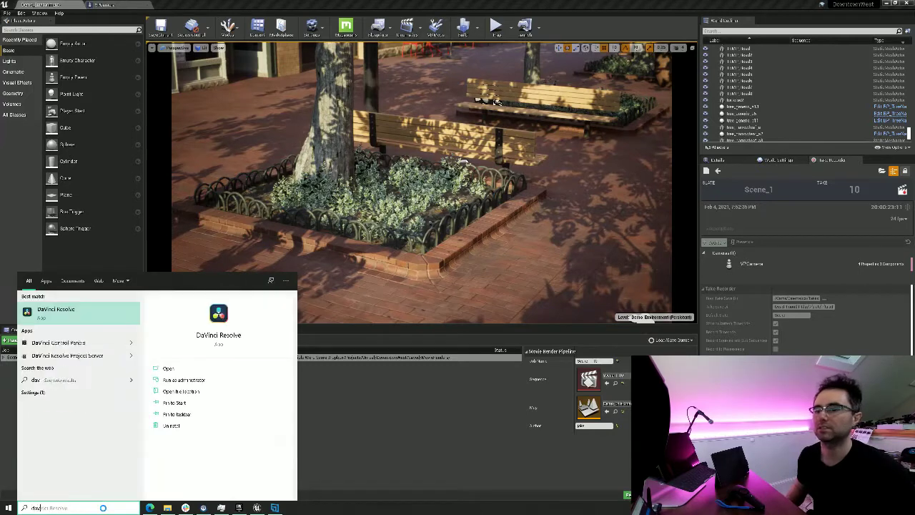
key("Return")
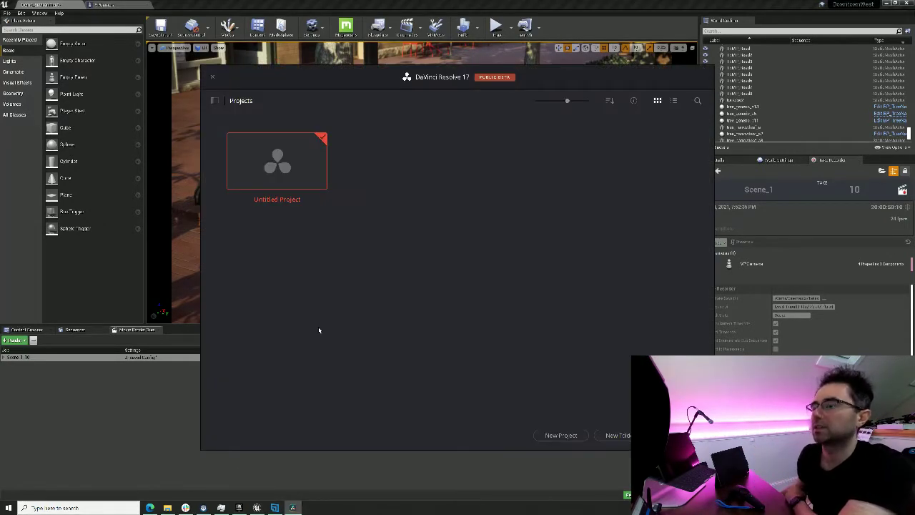
double_click(303, 180)
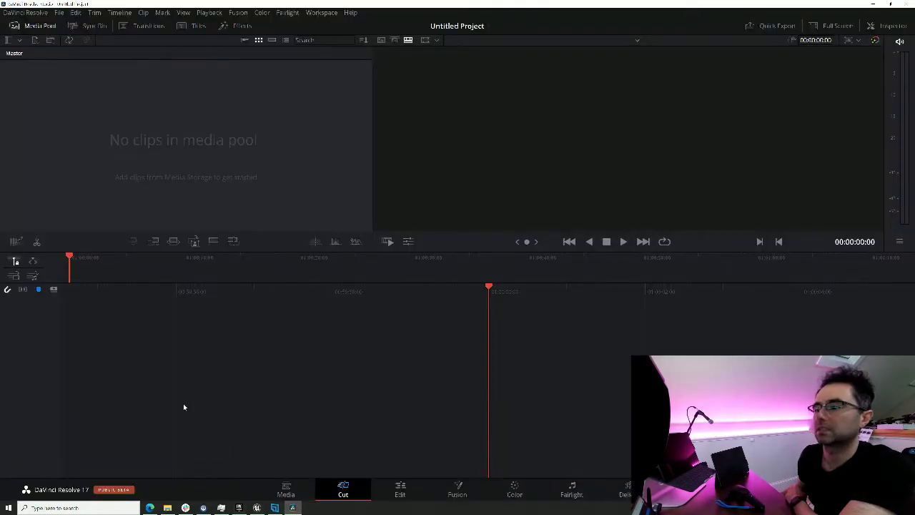
left_click(283, 493)
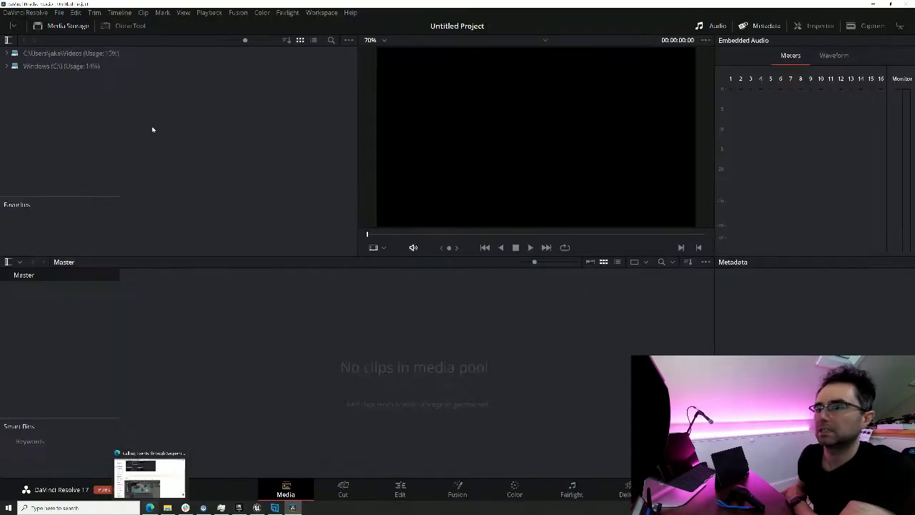
Step: Switch to File Explorer, look through the rendered frames in the MovieRenders folder, and go up to its parent Saved folder
left_click(167, 507)
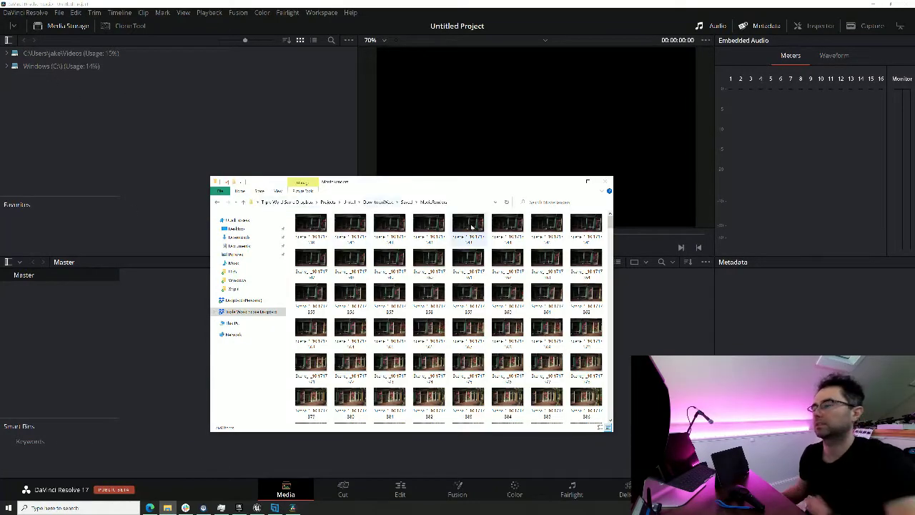
scroll(471, 228, "down", 5)
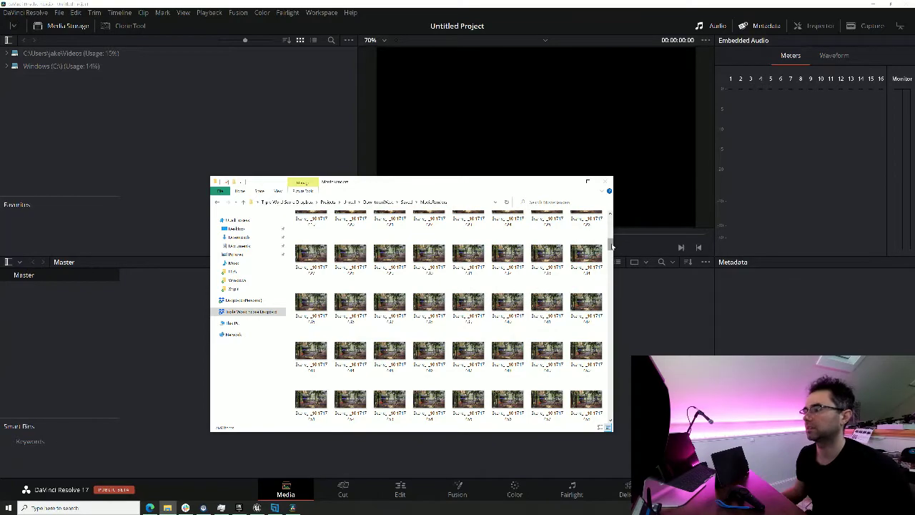
left_click_drag(612, 246, 599, 211)
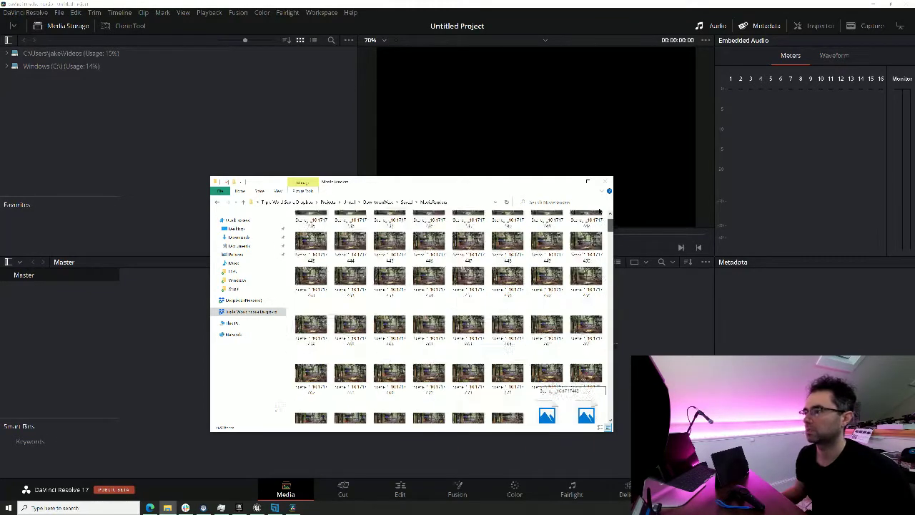
left_click(311, 225)
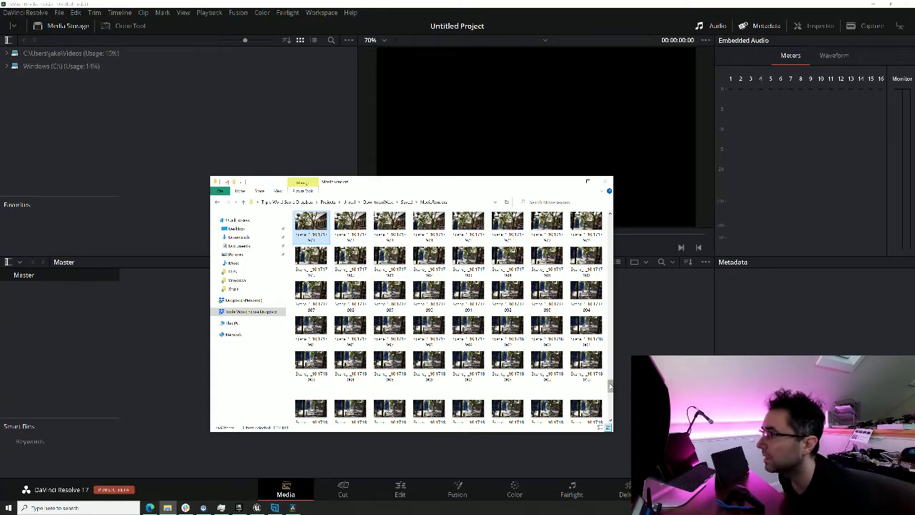
left_click_drag(610, 386, 610, 391)
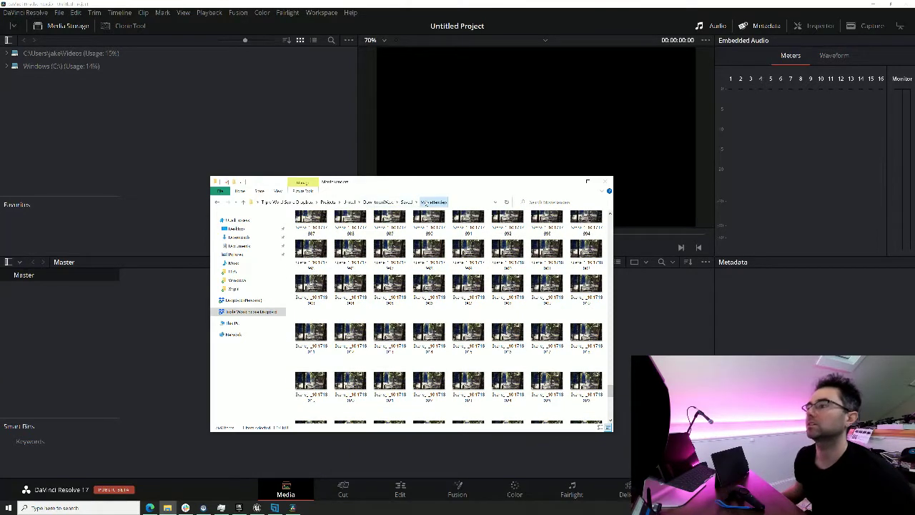
left_click(406, 201)
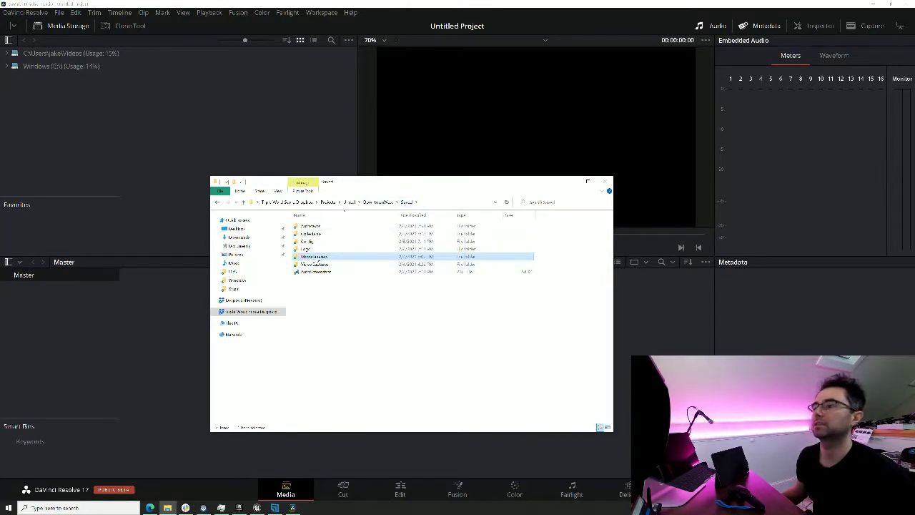
Step: Bring the MovieRenders folder from File Explorer into DaVinci Resolve's media storage and preview the Scene_1_10 image sequence in the viewer
left_click_drag(315, 255, 178, 119)
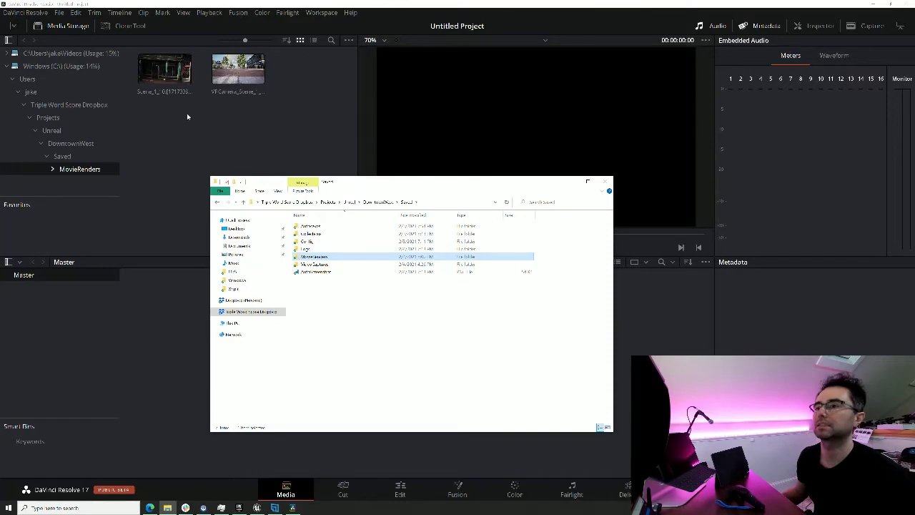
left_click(187, 117)
left_click(164, 70)
left_click_drag(166, 71, 186, 79)
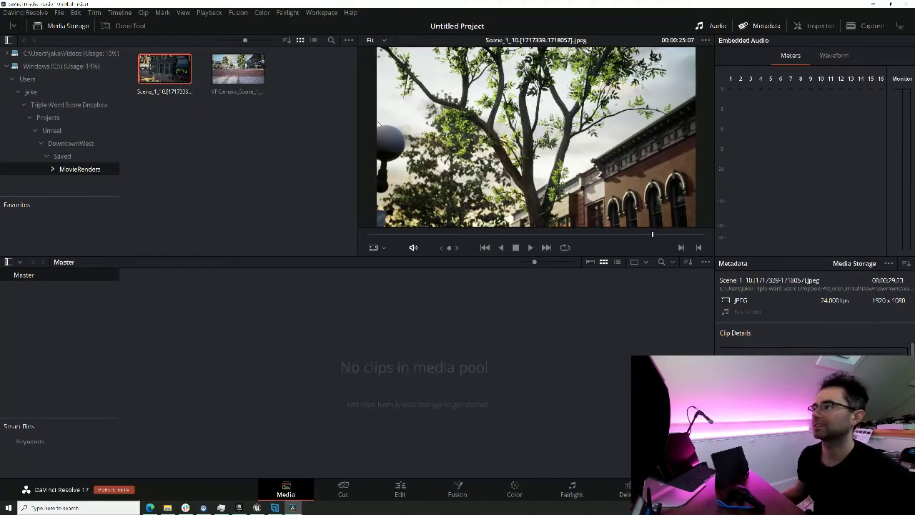
Step: Play the Scene_1_10 image sequence full screen from its beginning to the end, and leave the full-screen view
key("ctrl+f")
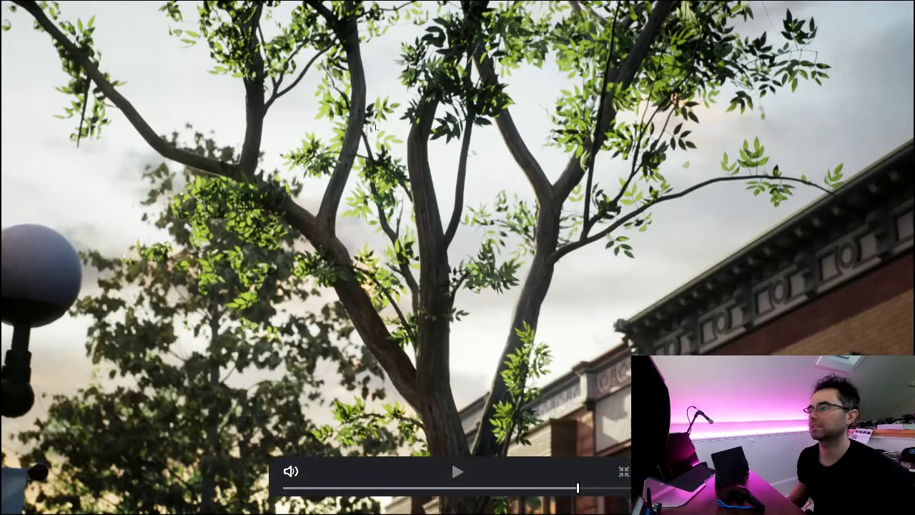
left_click(288, 487)
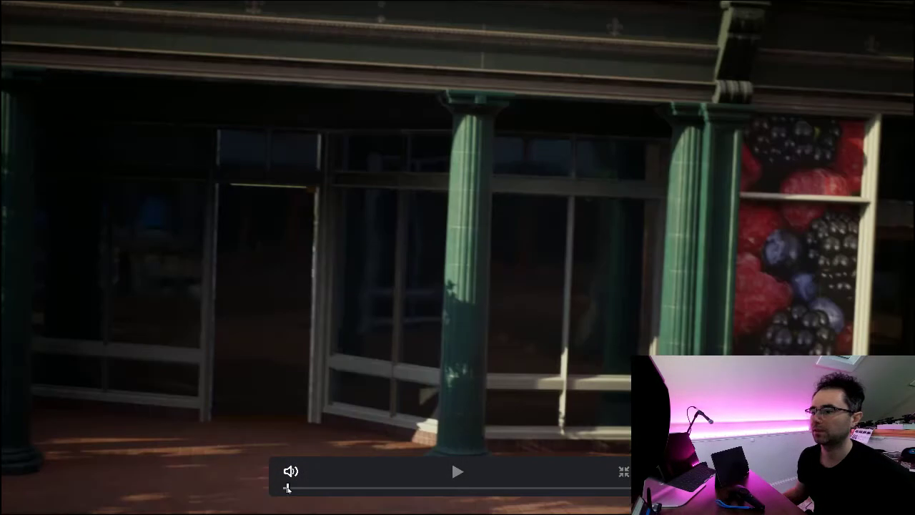
key("space")
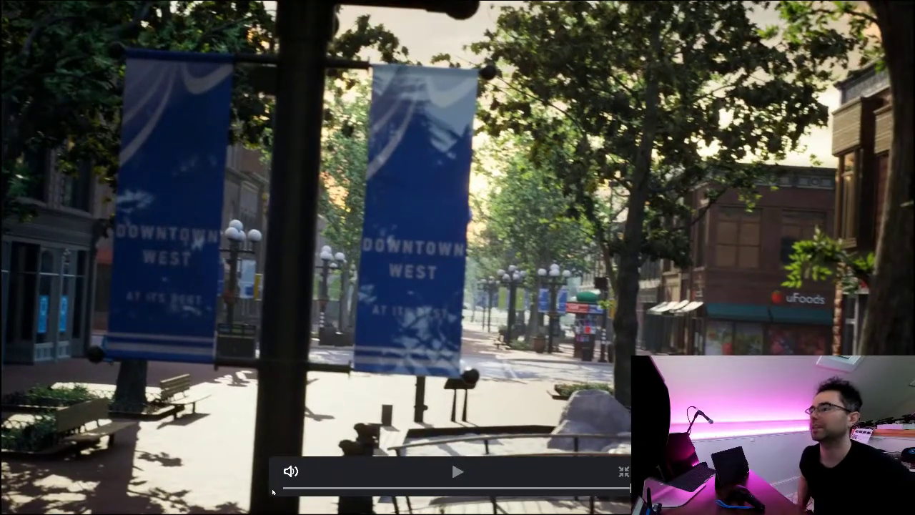
key("Escape")
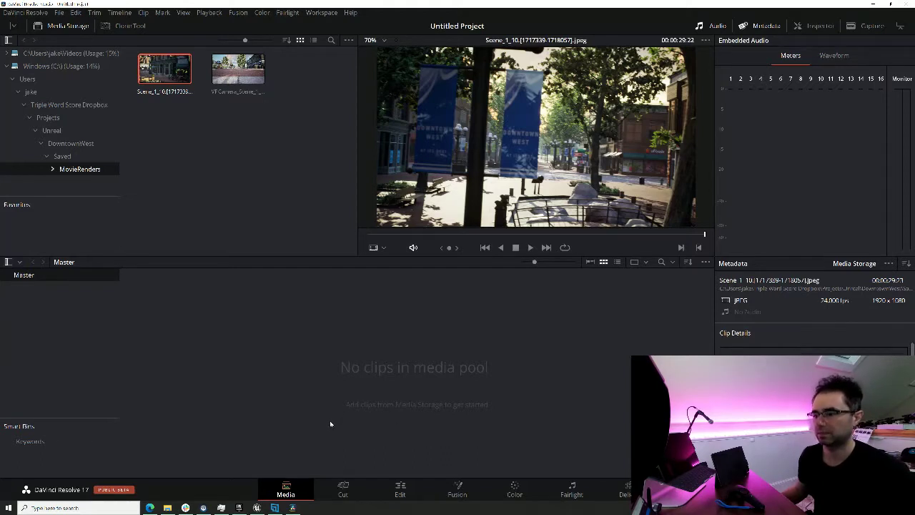
left_click(276, 507)
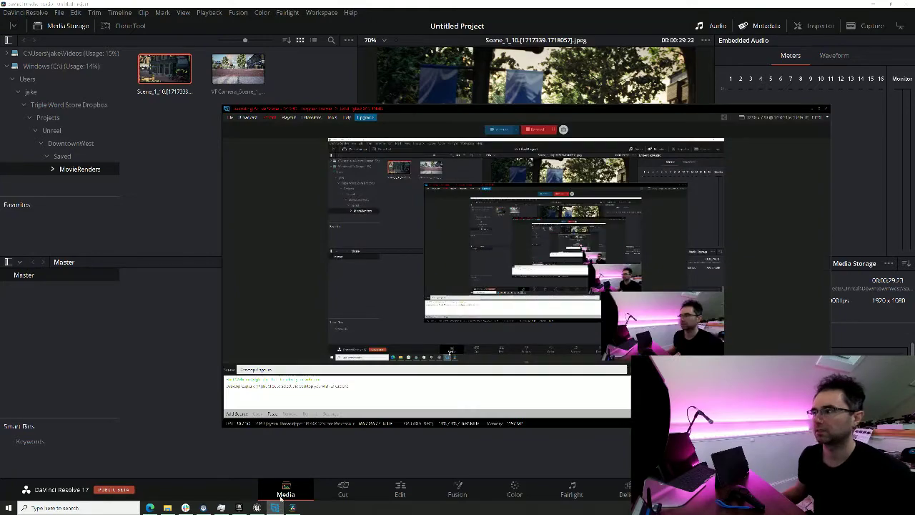